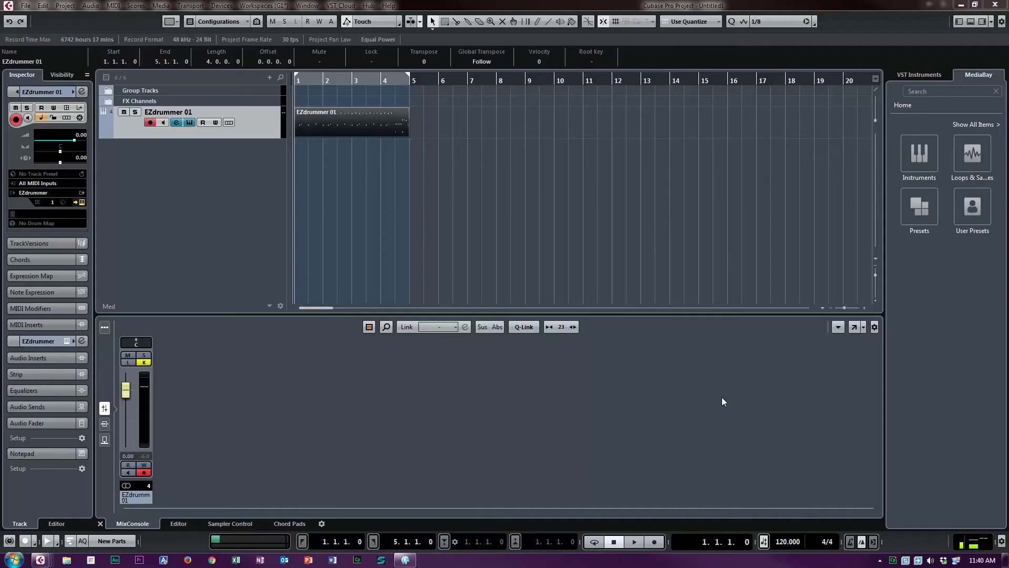
Step: Bring up the EZdrummer 2 window and start playing the drum part
click(362, 125)
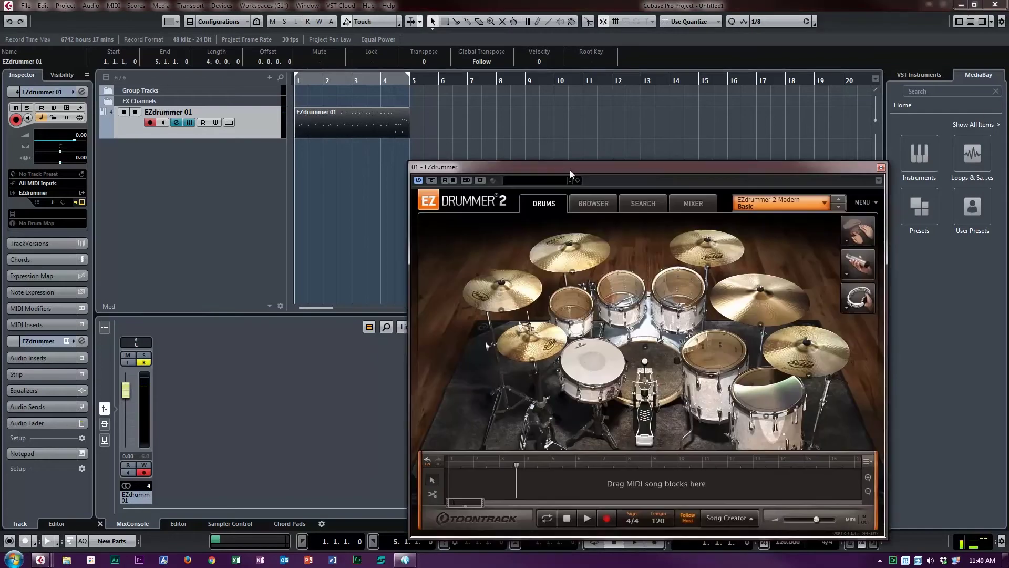
drag(570, 169, 615, 109)
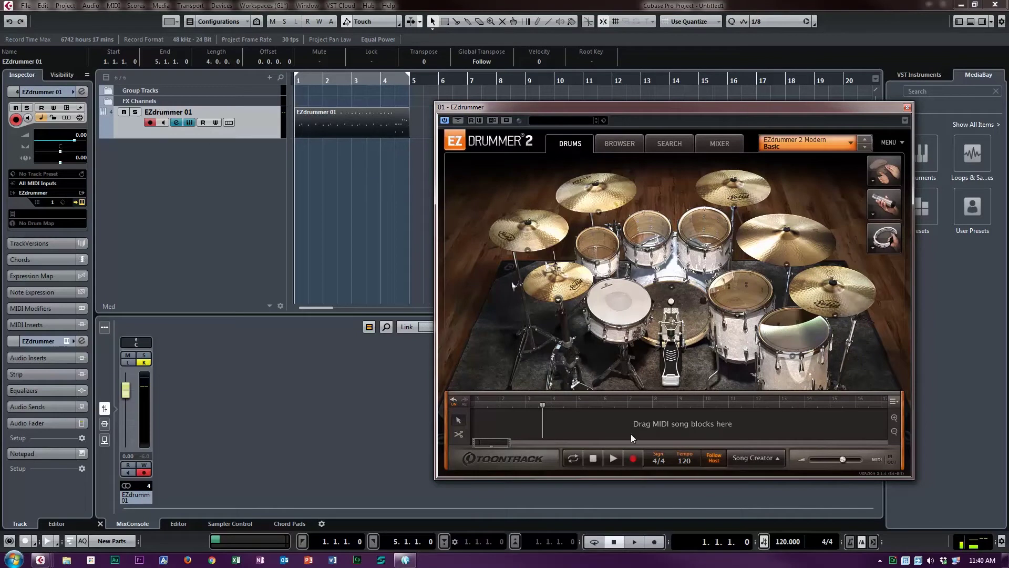
key(space)
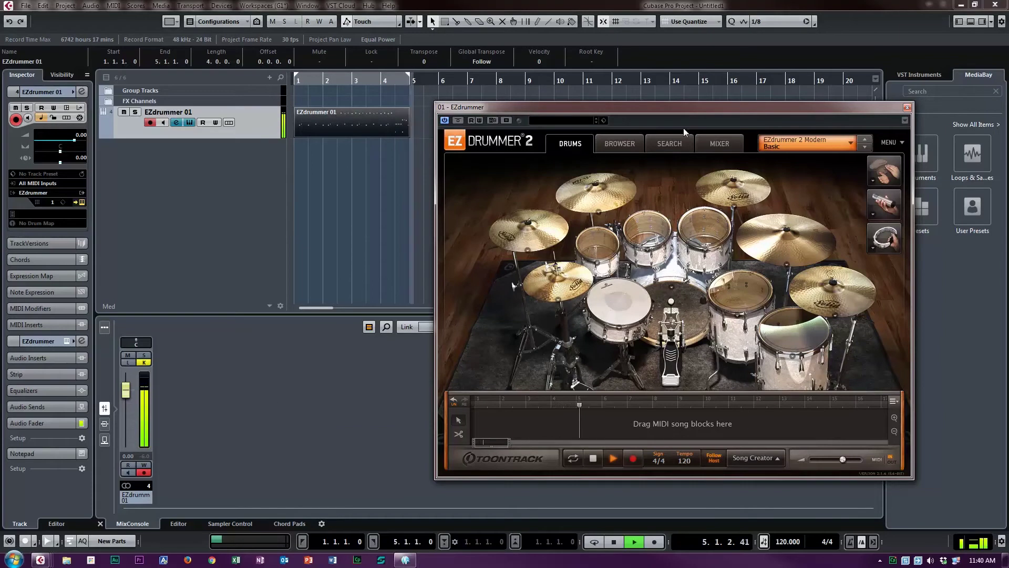
Step: Cycle playback over bars 1–5 from the start, then close the EZdrummer 2 window
click(341, 116)
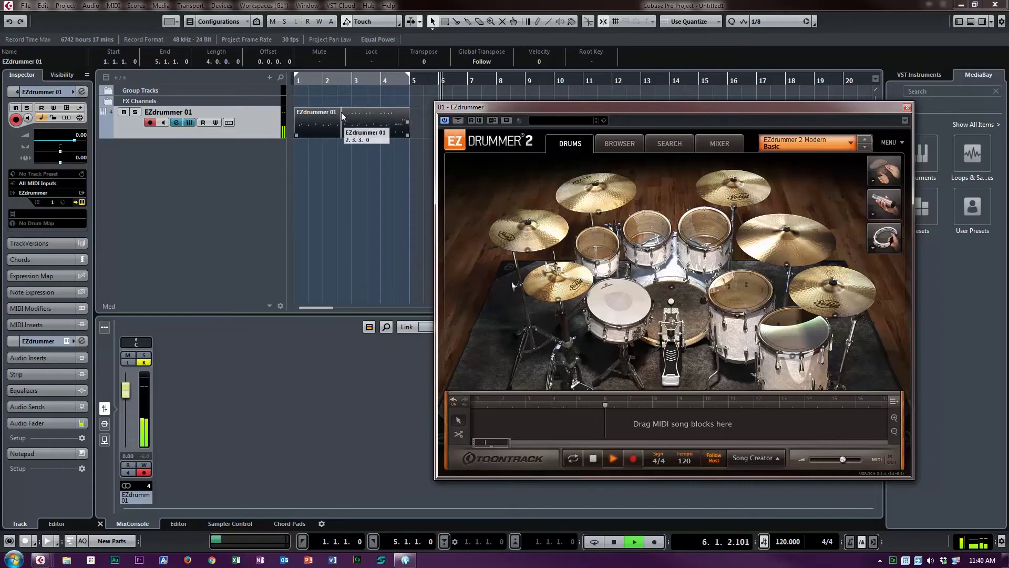
key(slash)
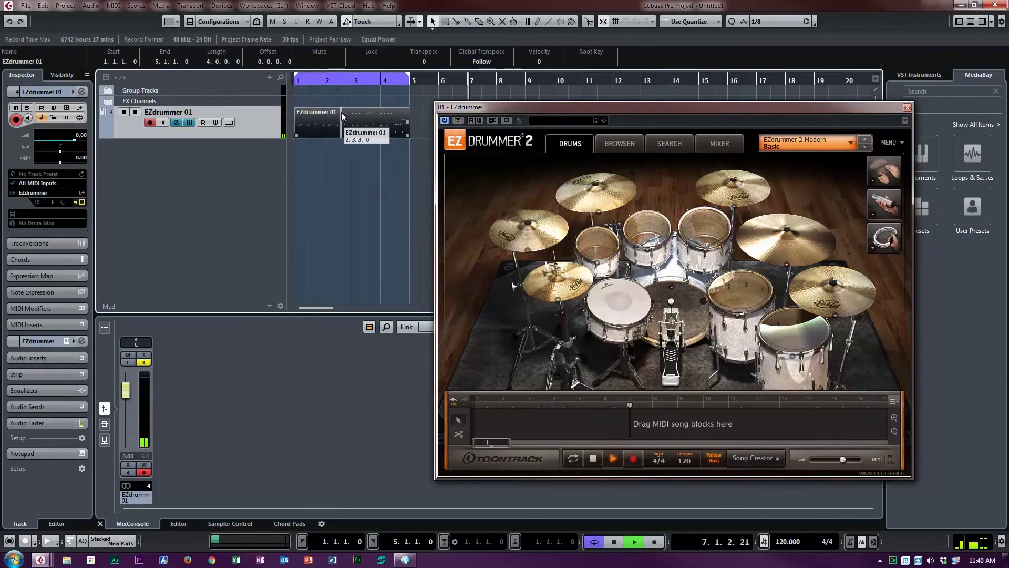
key(KP_1)
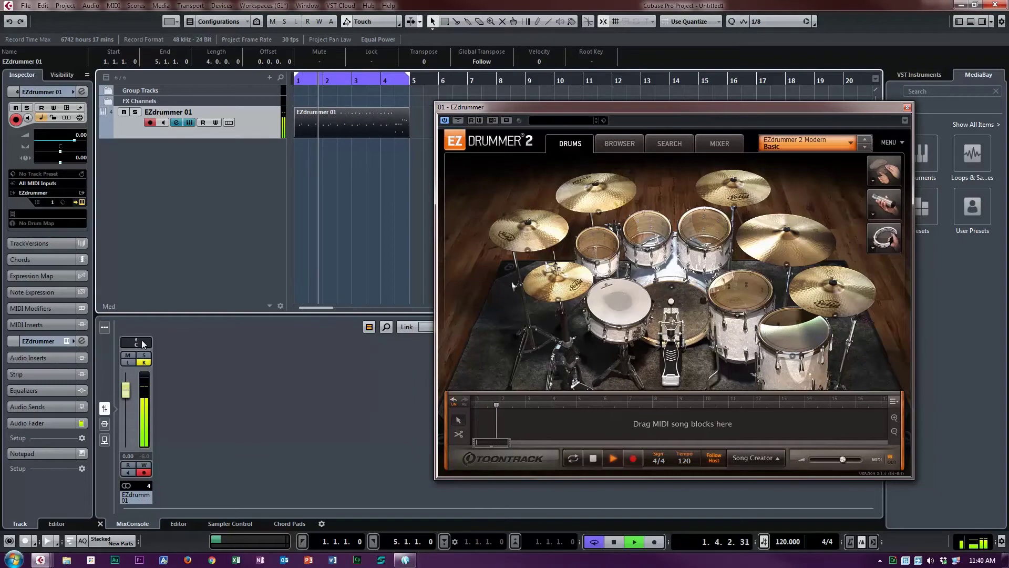
key(ctrl+w)
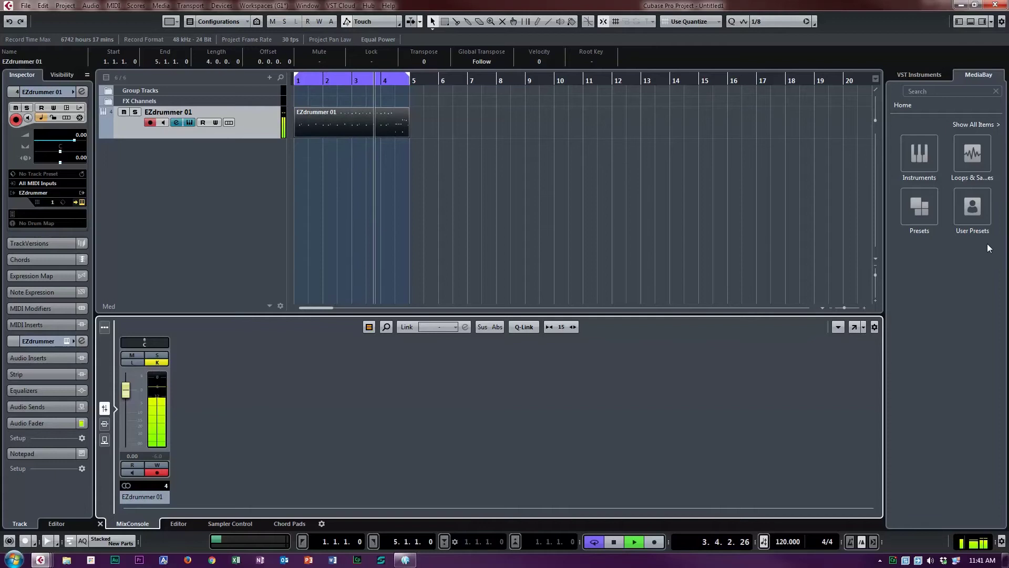
Step: Reopen and reposition the EZdrummer 2 window, then stop playback at 1.1.1.0
click(176, 122)
drag(514, 122, 600, 98)
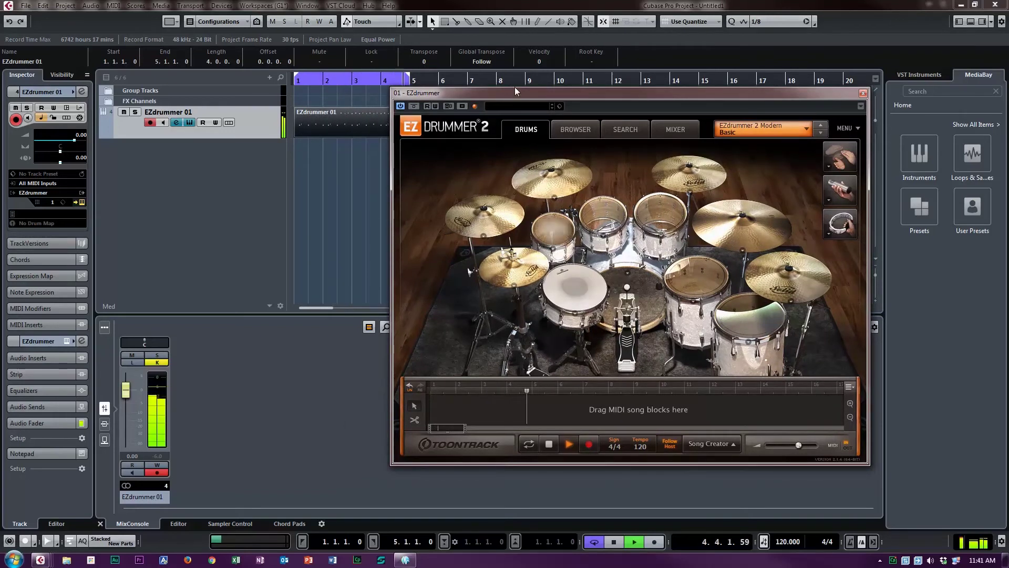
drag(513, 92, 527, 98)
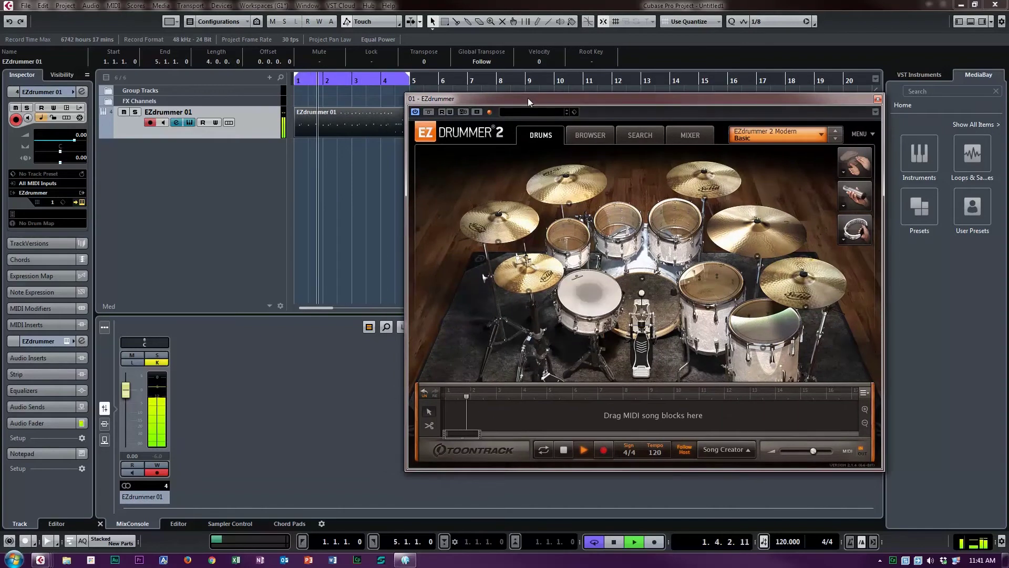
key(space)
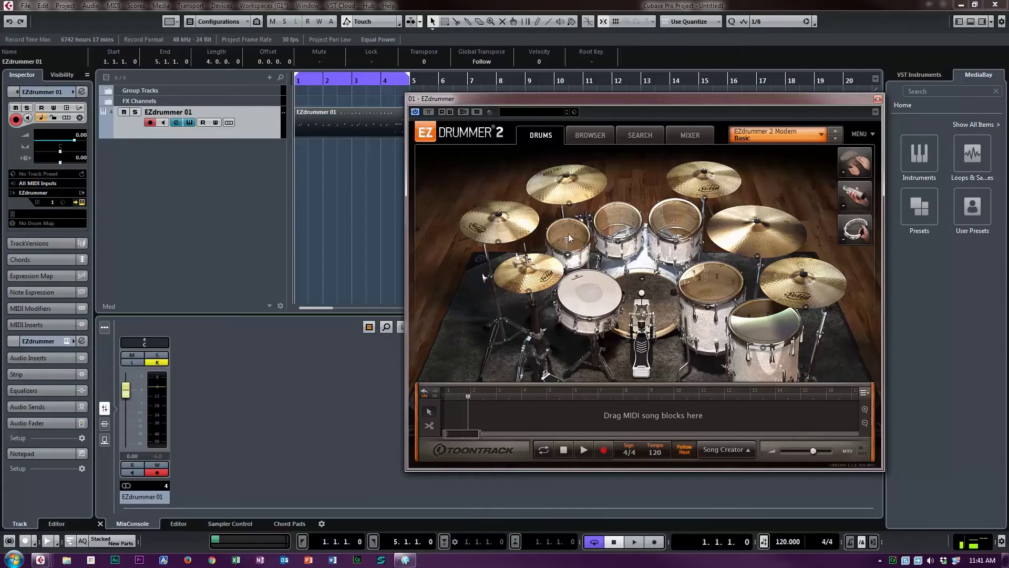
Step: Enable the EZ2 through EZ8 [Stereo] outputs in the Inspector's Activate Outputs list
drag(651, 101, 1008, 116)
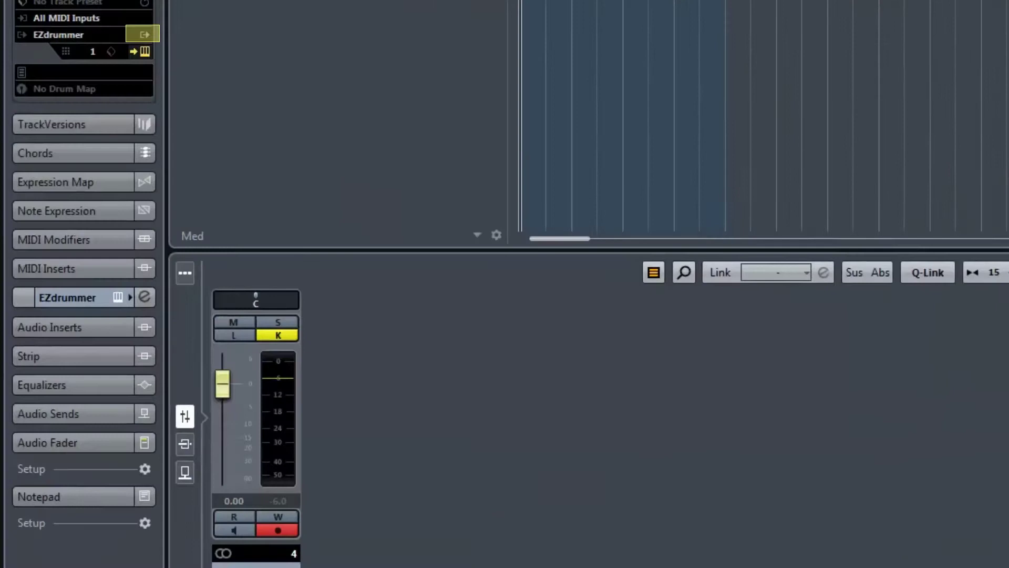
click(146, 33)
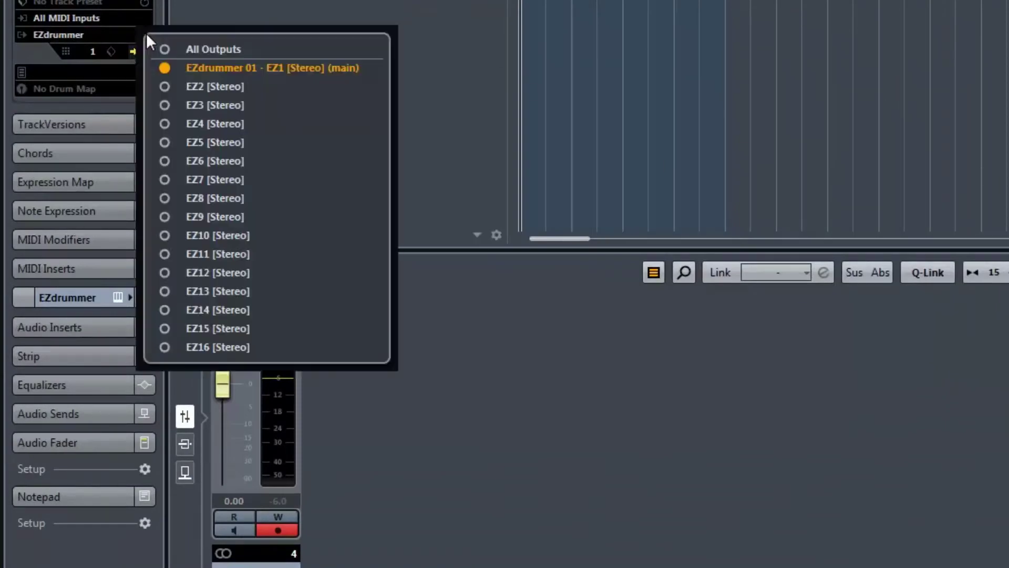
click(162, 198)
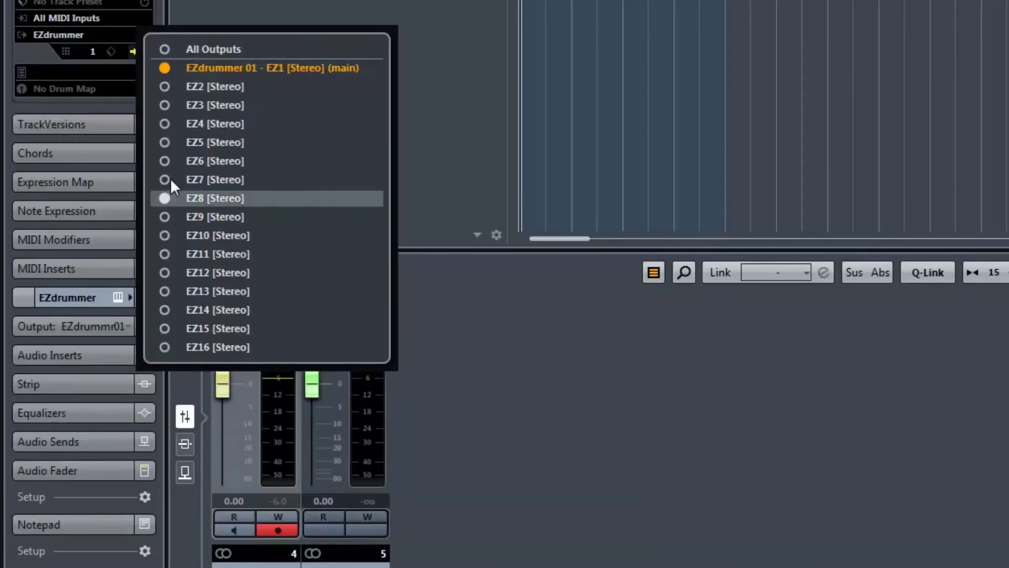
click(170, 178)
click(169, 159)
click(167, 140)
click(168, 124)
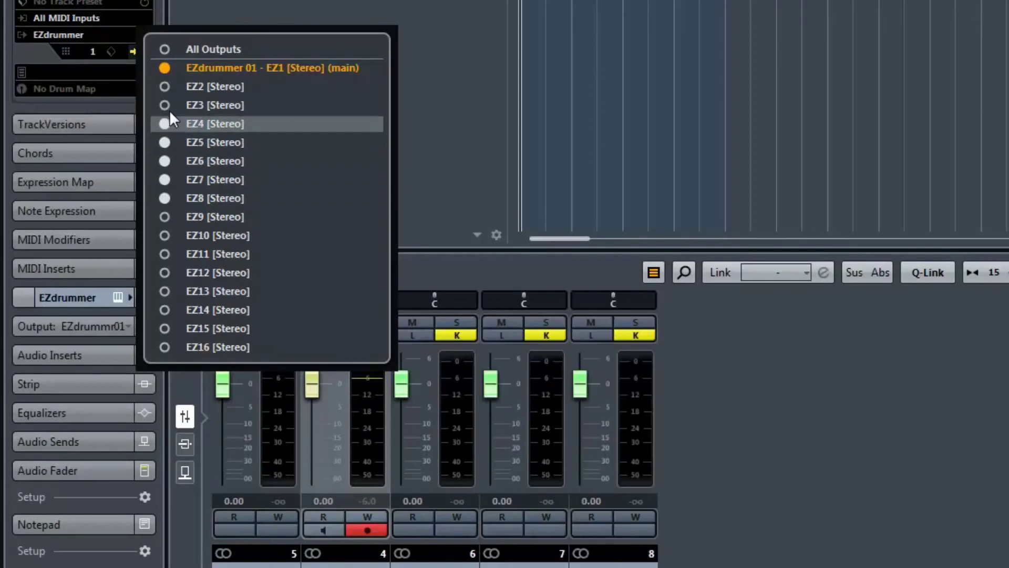
click(169, 105)
click(169, 87)
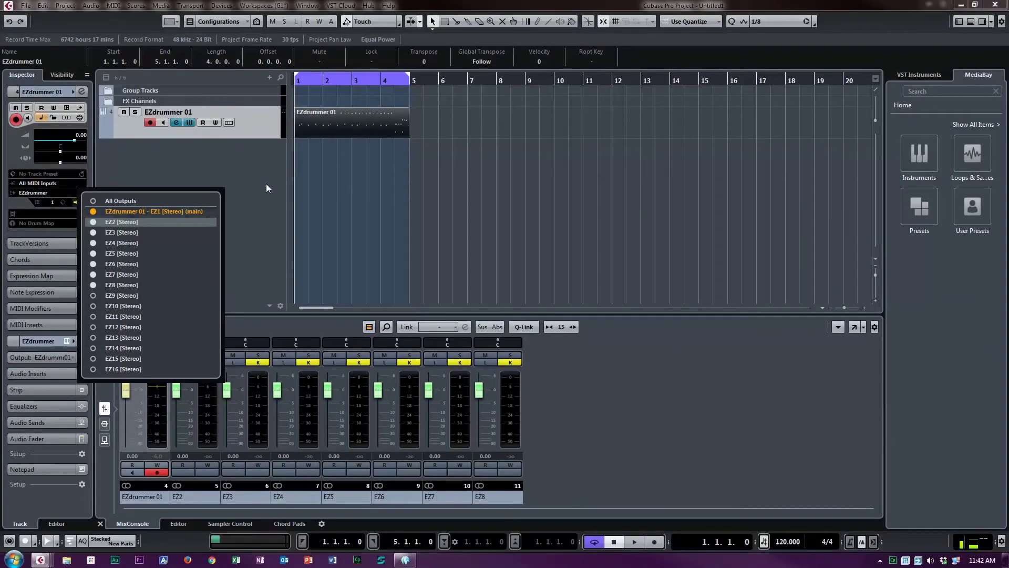
Step: Name the first three drum channels Kick, Snare and Hi Hat
click(229, 184)
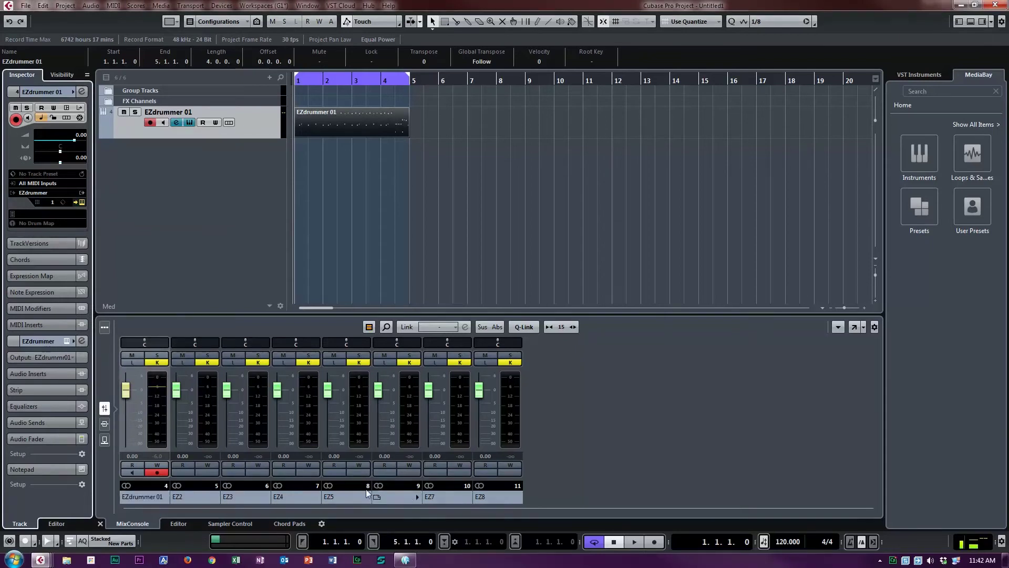
double_click(147, 498)
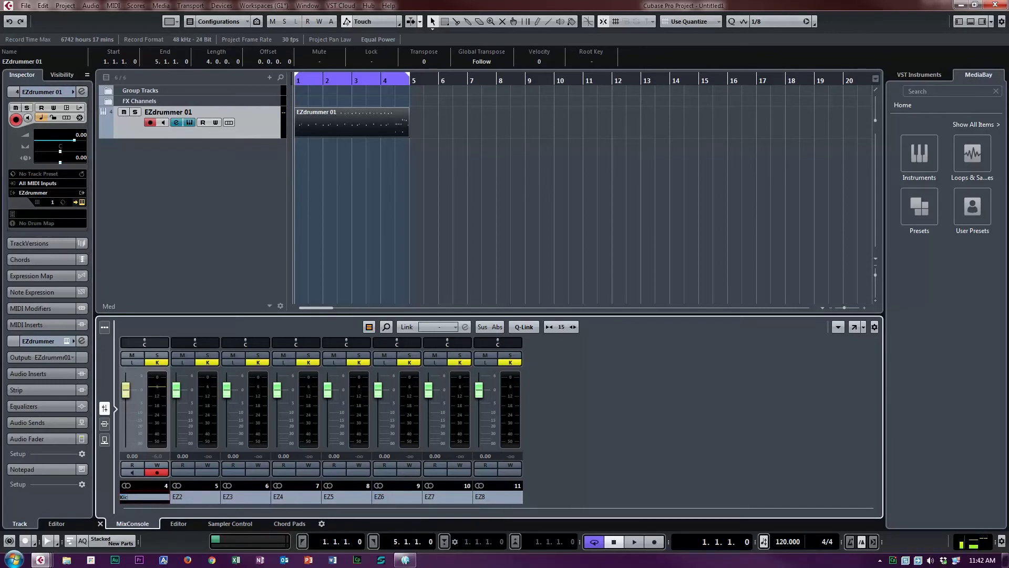
key(Return)
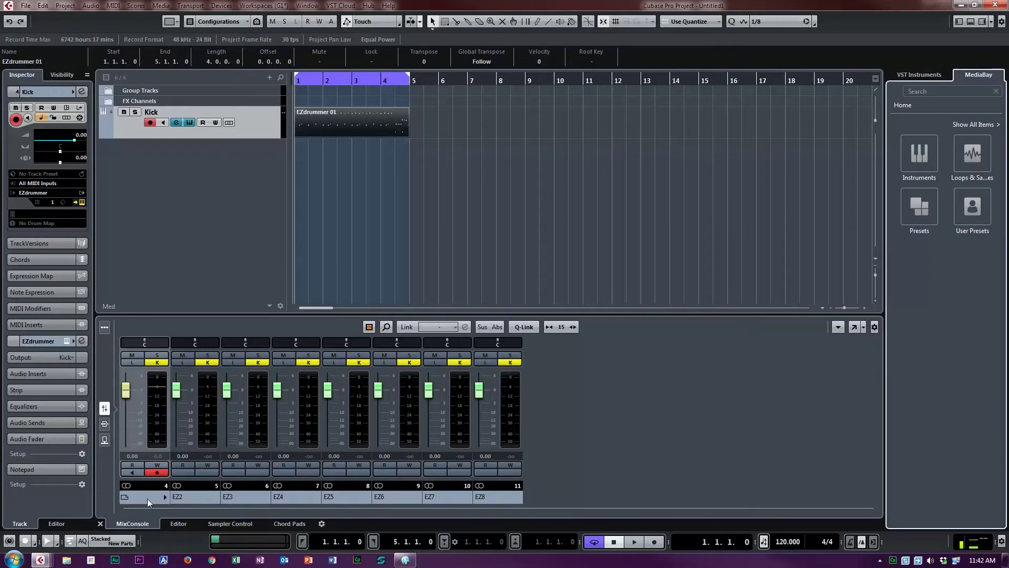
double_click(197, 497)
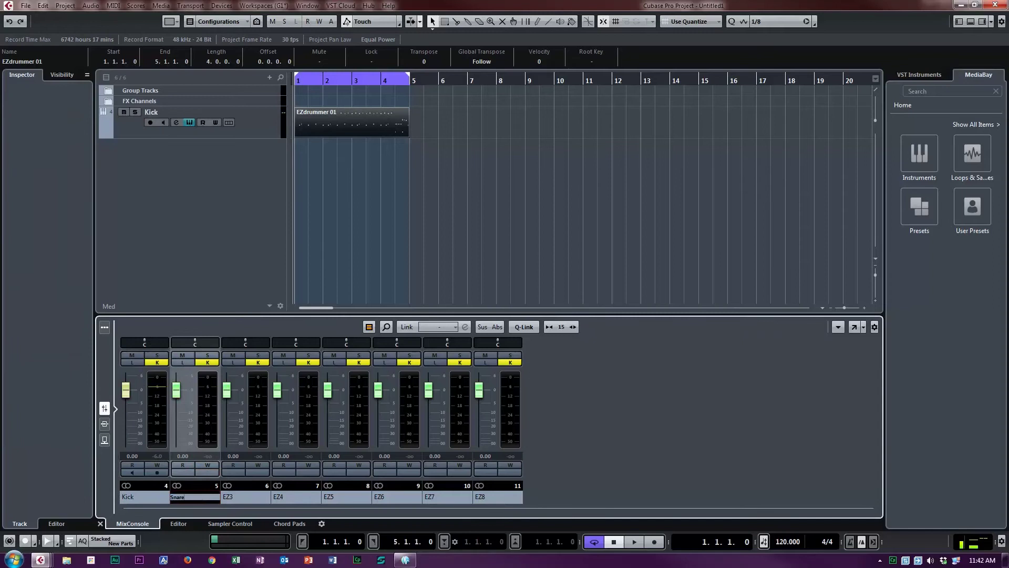
double_click(237, 497)
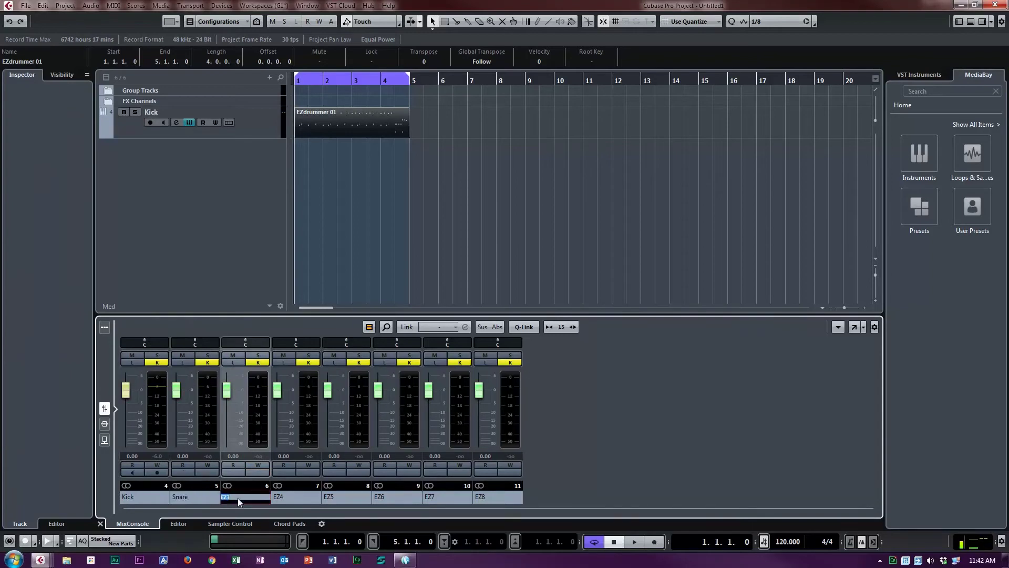
text(Hiu Hat)
key(BackSpace)
key(Return)
Step: Name the next four channels TomL, TomR, OHL and OHR
click(296, 496)
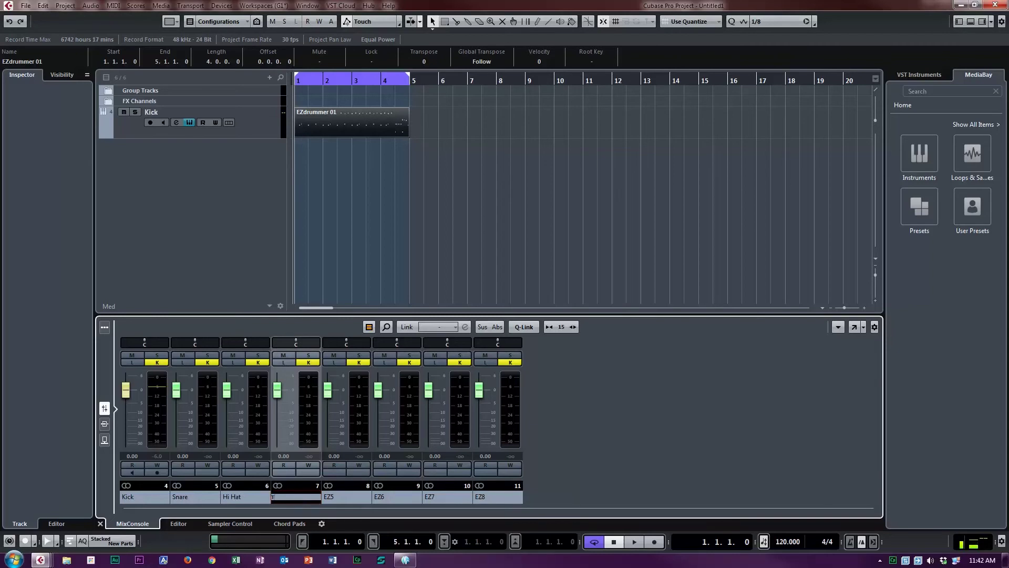
text(TomL)
click(340, 497)
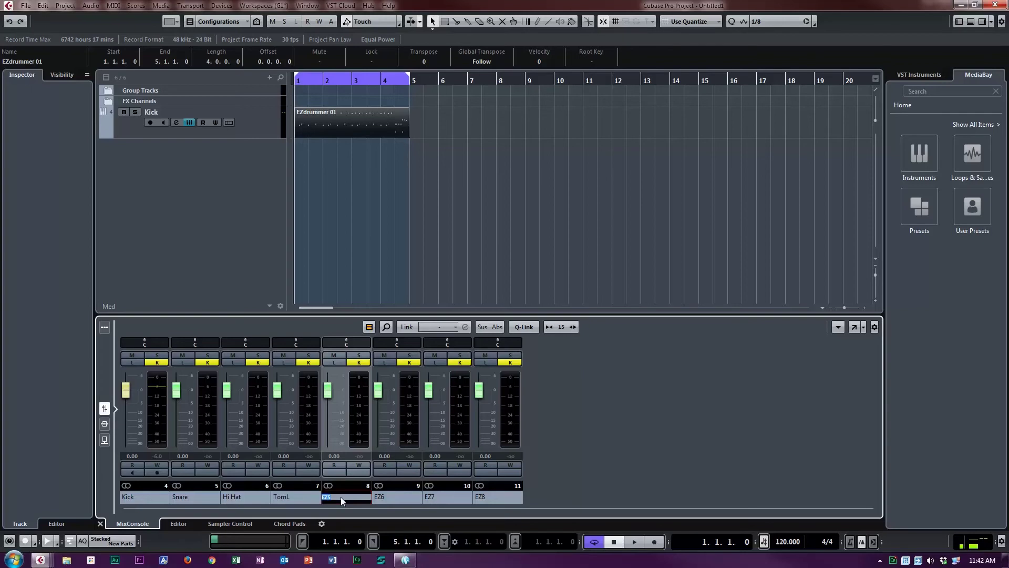
text(TomR)
click(392, 499)
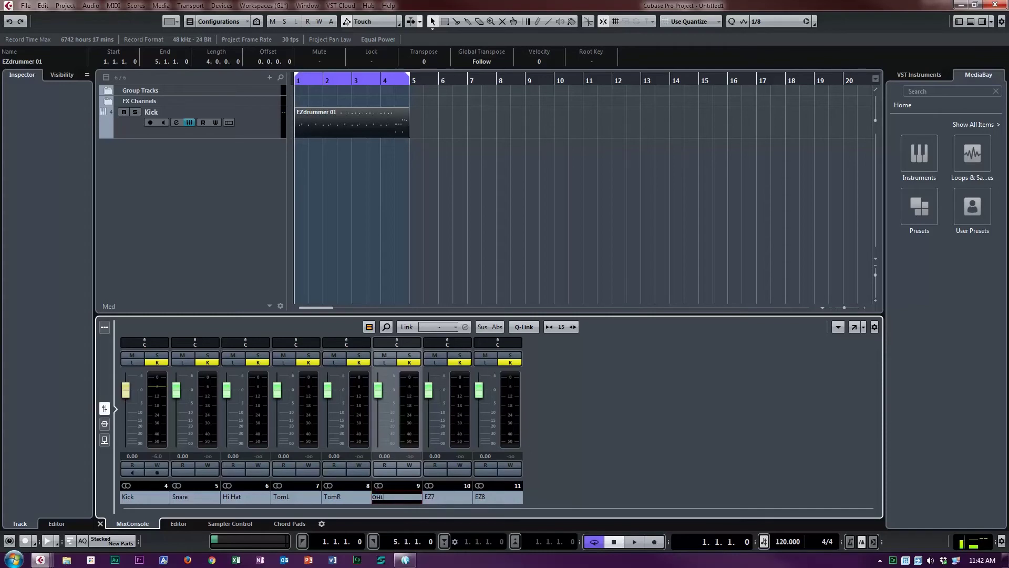
click(442, 500)
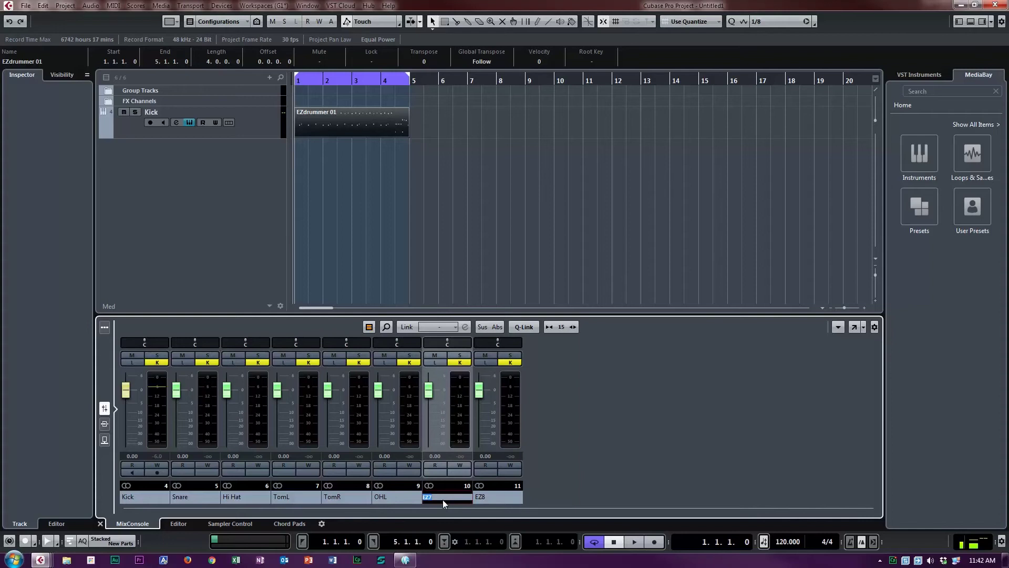
text(OHR)
click(517, 501)
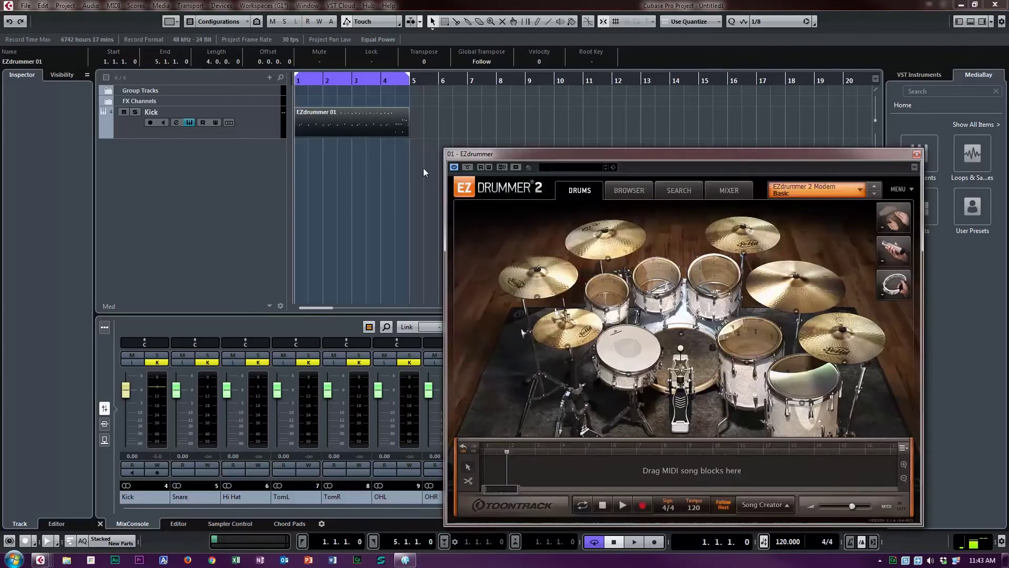
Step: Show EZdrummer's internal Mixer and keep Kick on Output 1
drag(551, 162, 351, 109)
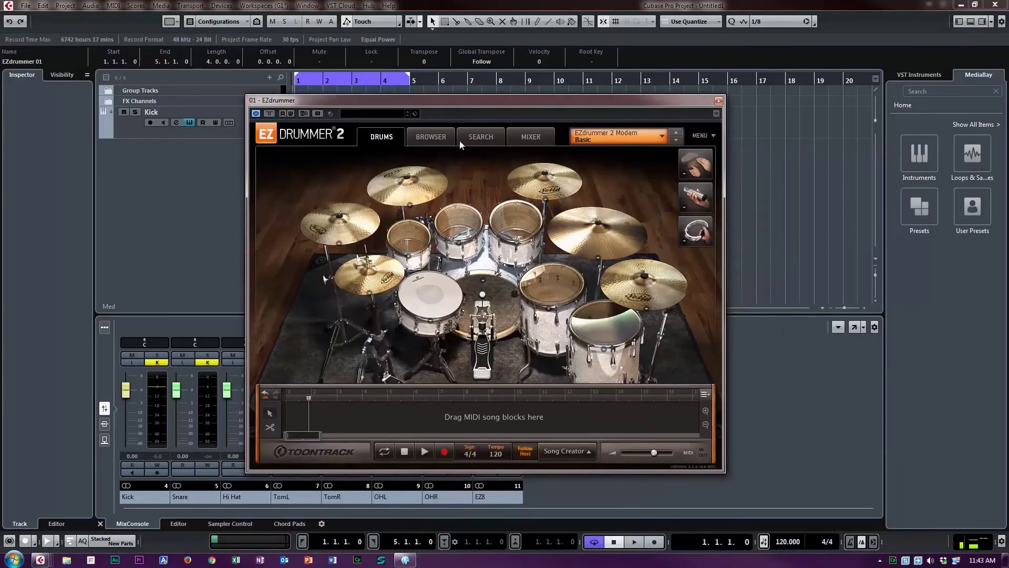
click(533, 139)
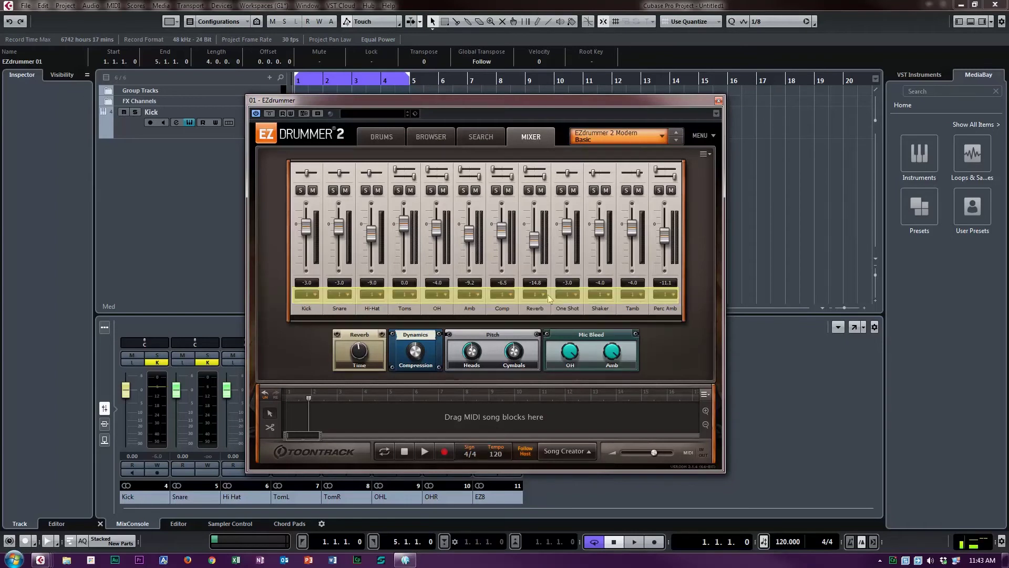
click(316, 296)
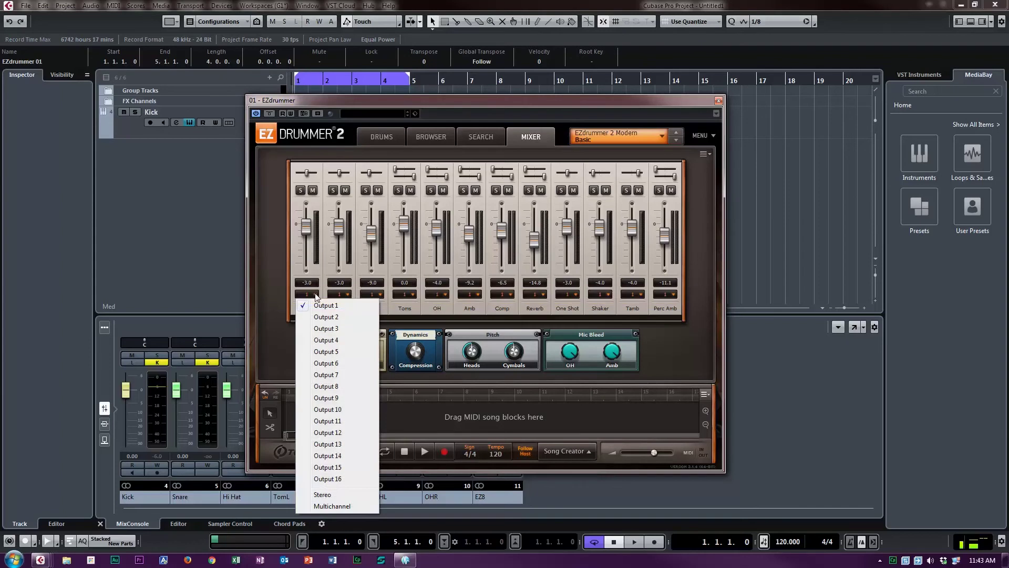
click(318, 306)
Step: Route Snare to Output 2, Hi-Hat to Output 3 and Toms to Output 4
click(341, 295)
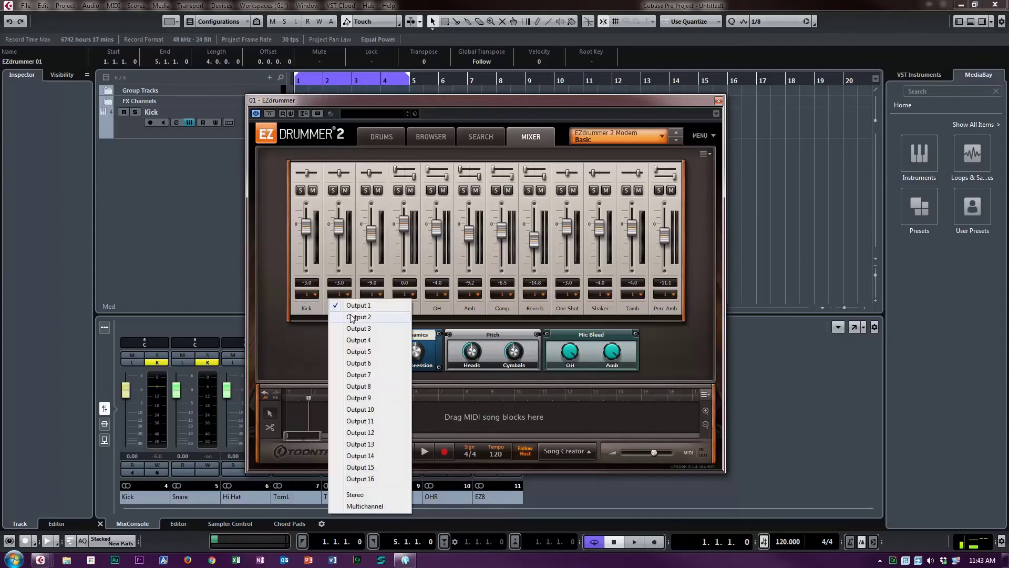
click(352, 317)
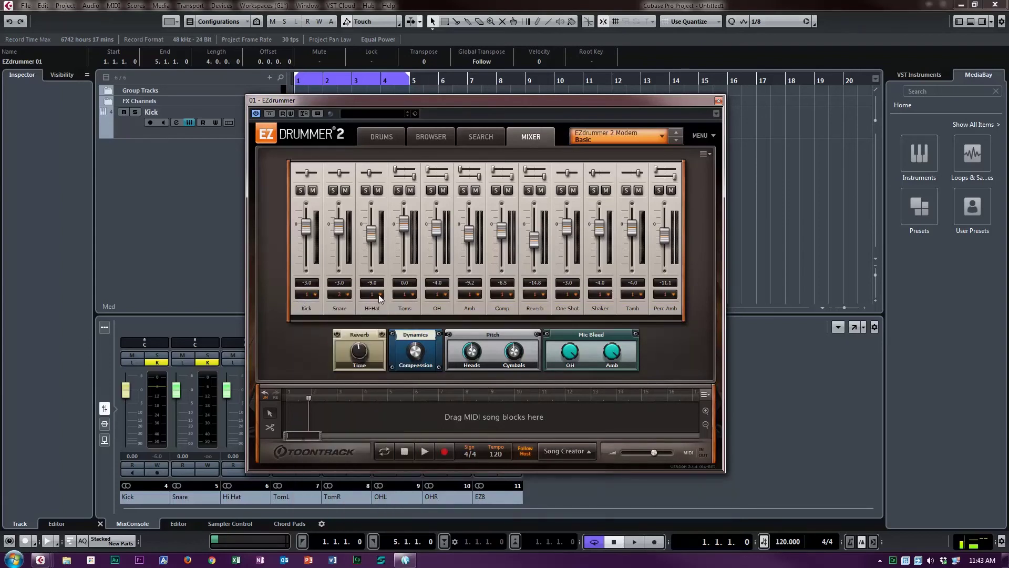
click(381, 296)
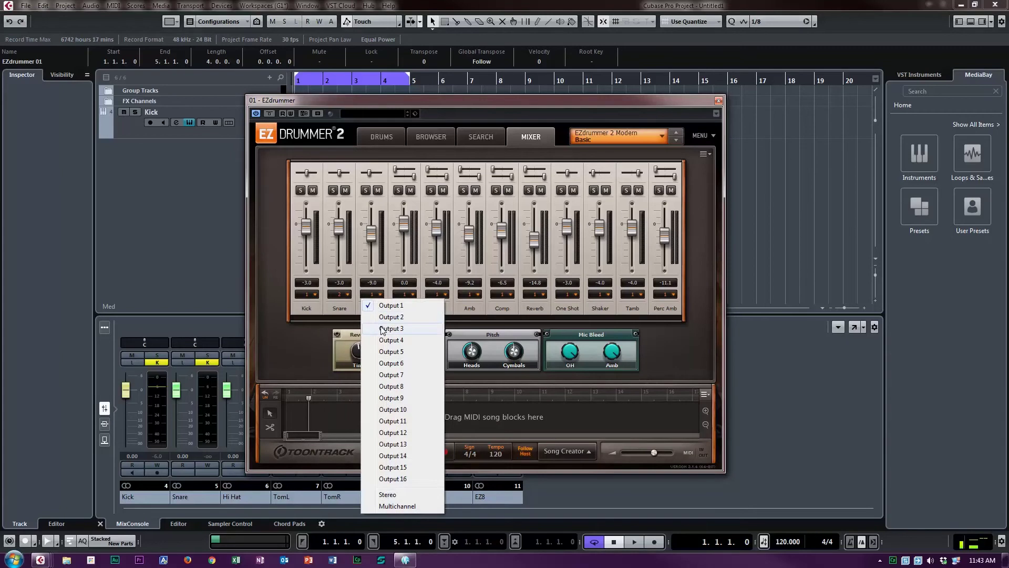
click(384, 329)
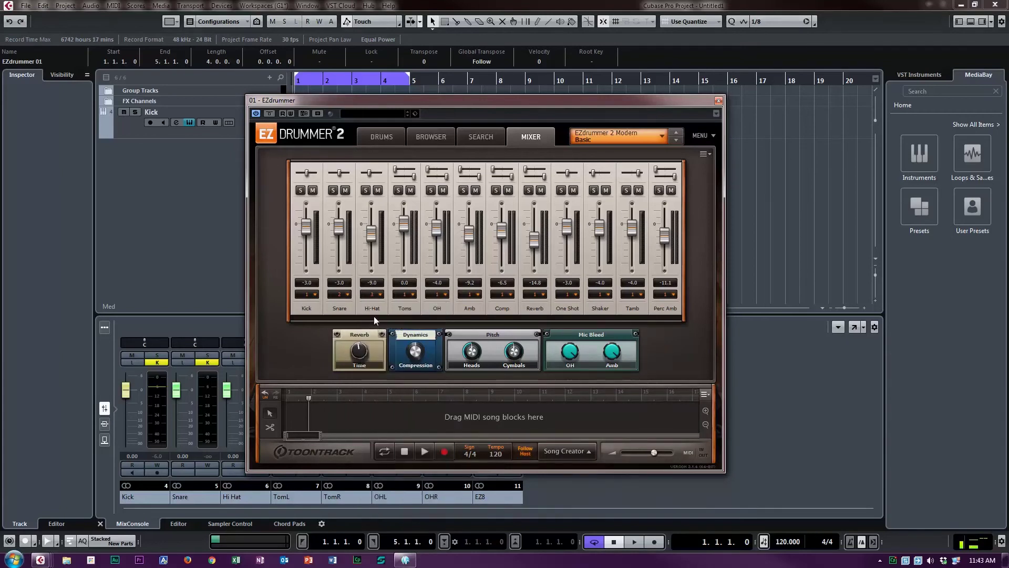
click(413, 296)
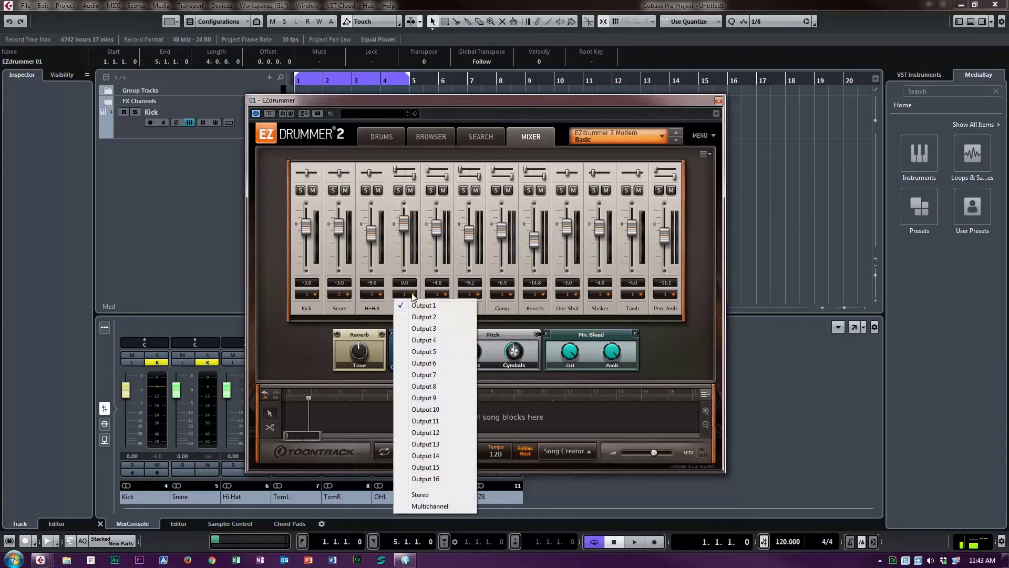
click(411, 340)
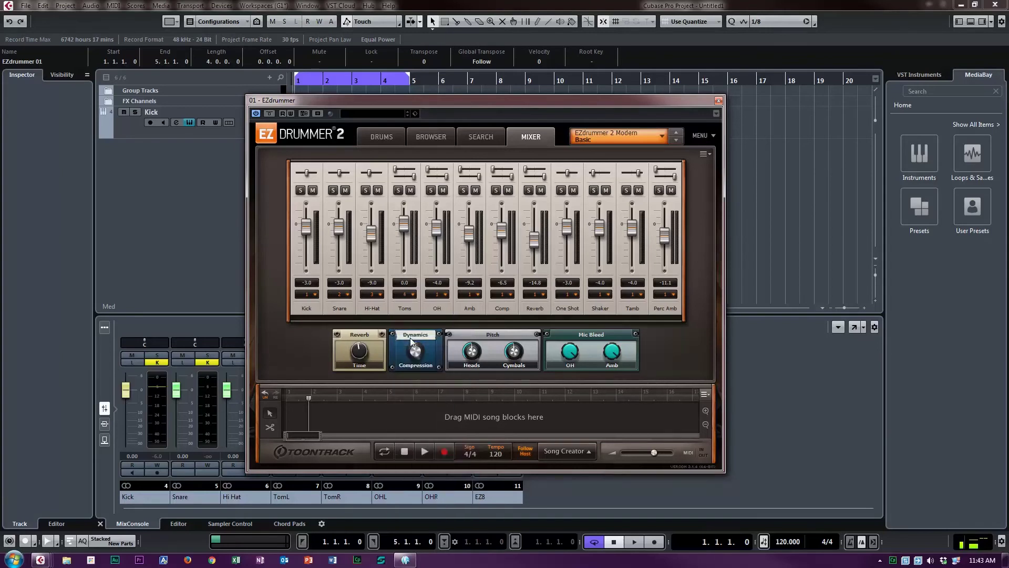
Step: Rename the TomL mixer channel to TOMS and bring the EZdrummer window back
key(Escape)
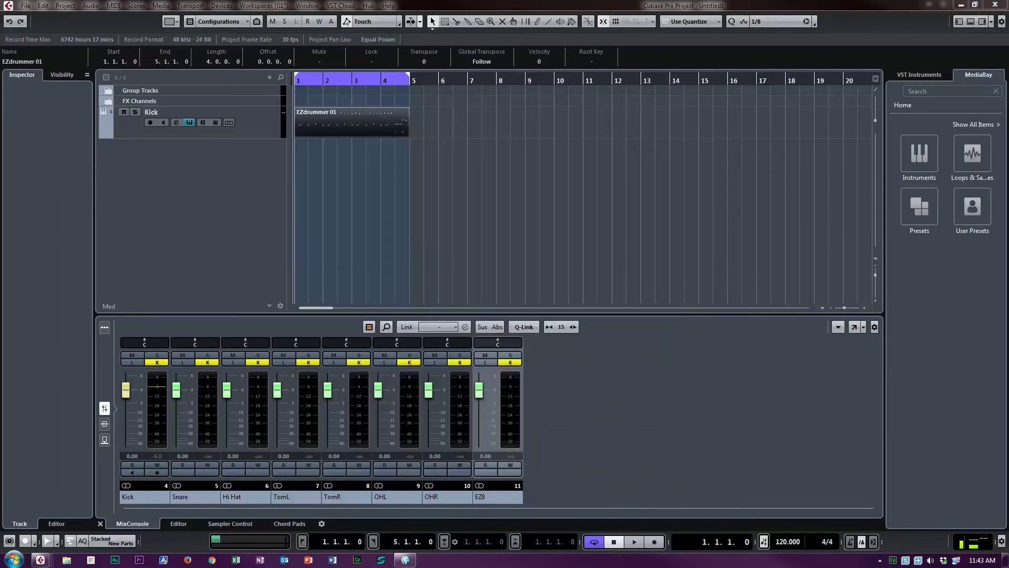
double_click(288, 497)
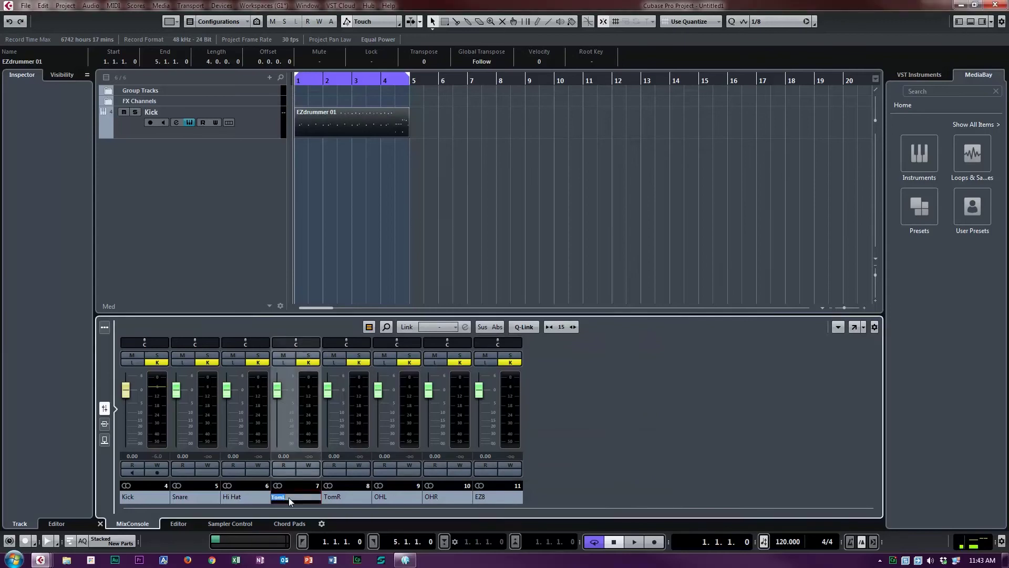
text(TOMS)
click(340, 498)
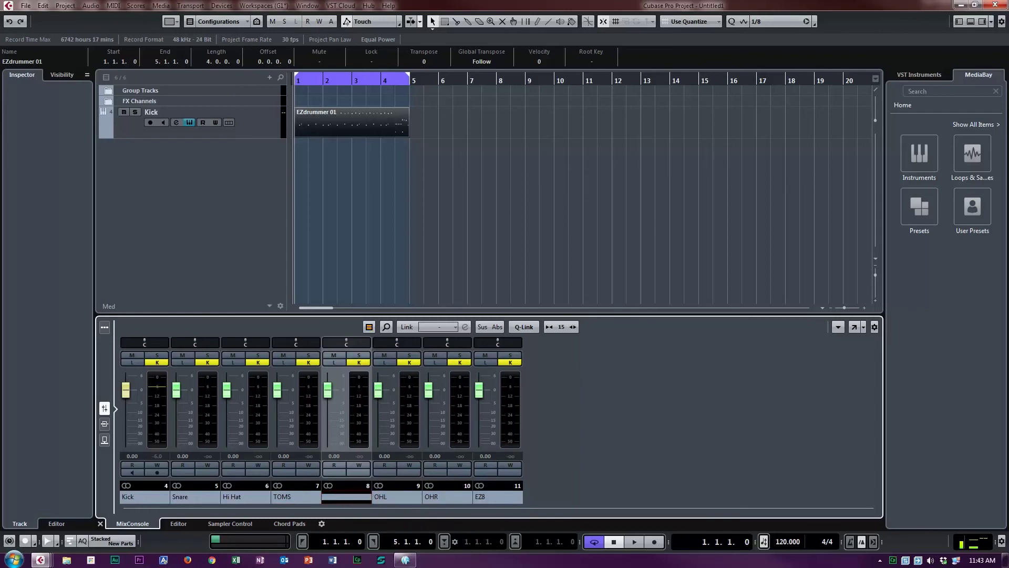
drag(727, 132, 390, 98)
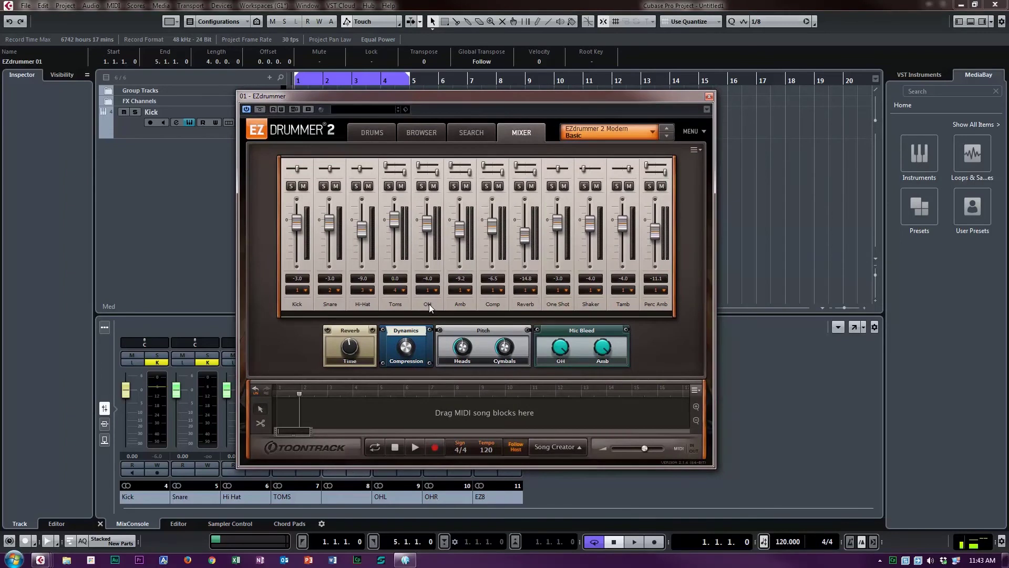
Step: Route OH to Output 5, Amb to Output 6, and Comp and Reverb to Output 7
click(436, 290)
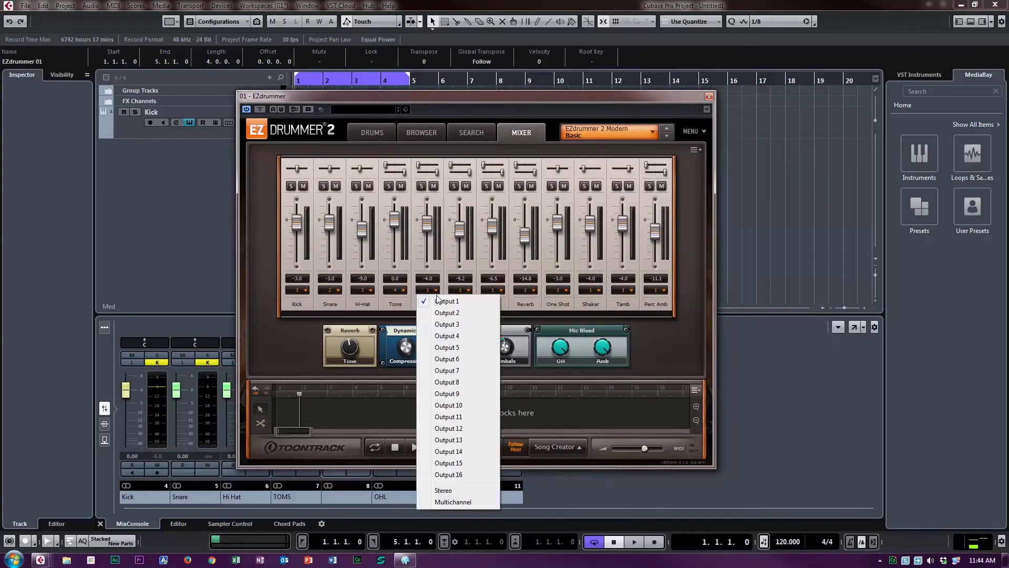
click(447, 347)
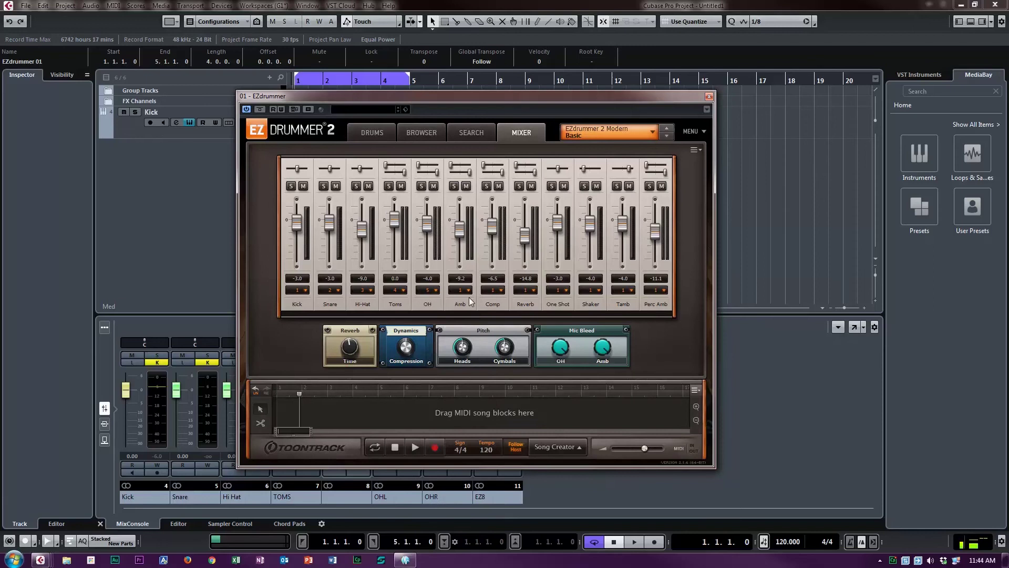
click(468, 290)
click(466, 359)
click(501, 290)
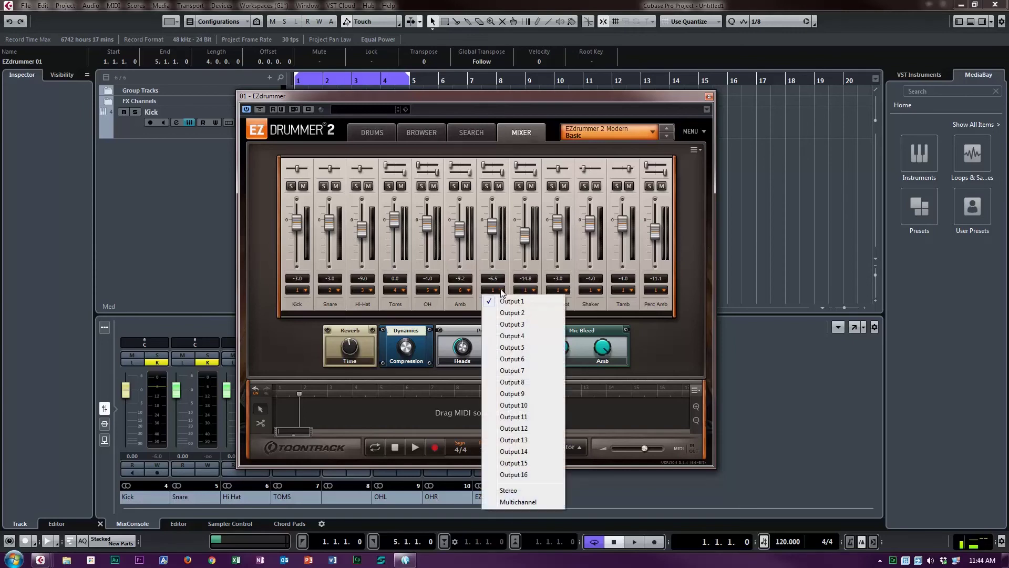
click(505, 371)
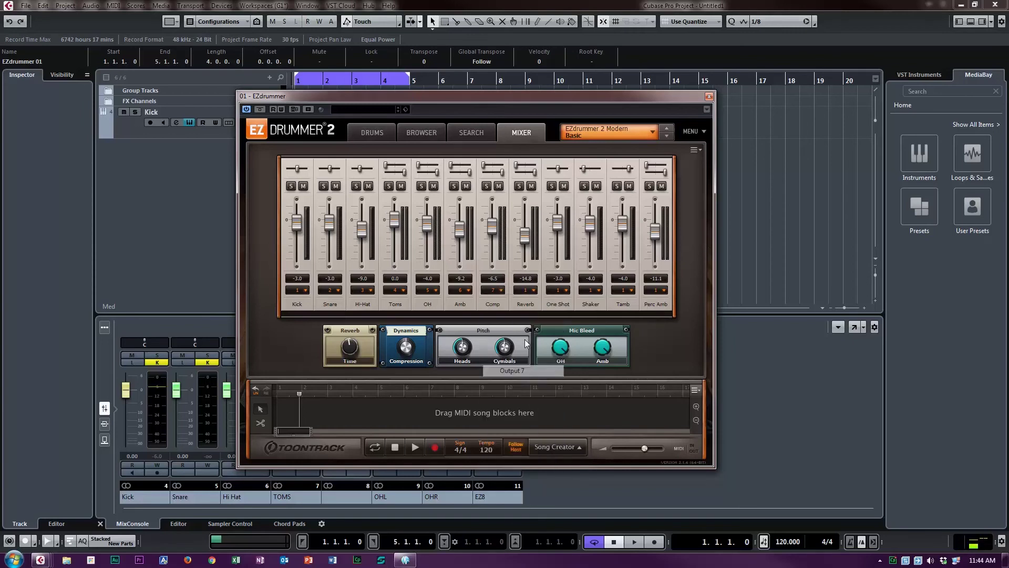
click(535, 290)
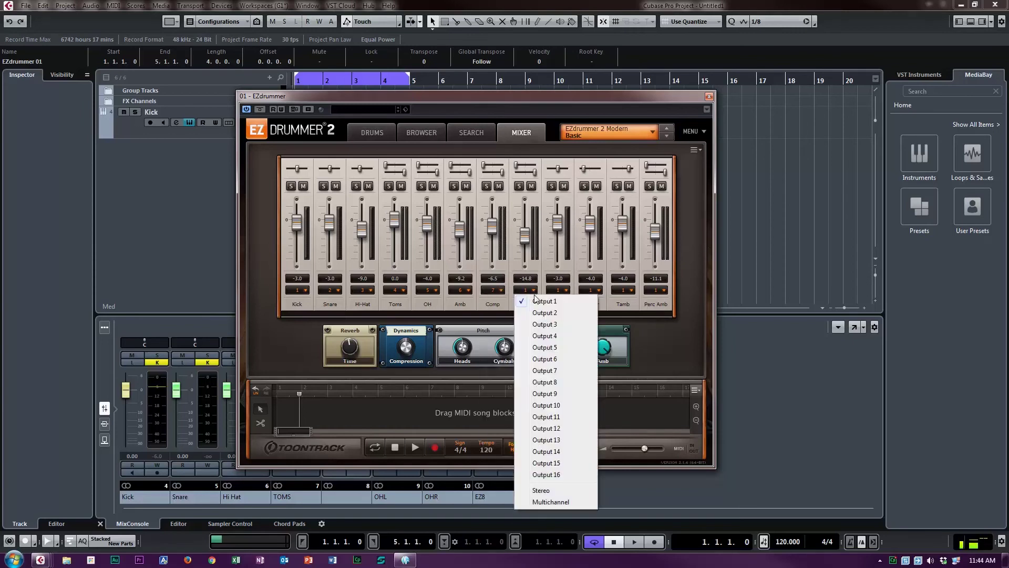
click(543, 371)
Step: Send One Shot, Shaker, Tamb and Perc Amb to Output 7, then move the plugin off-screen
click(566, 292)
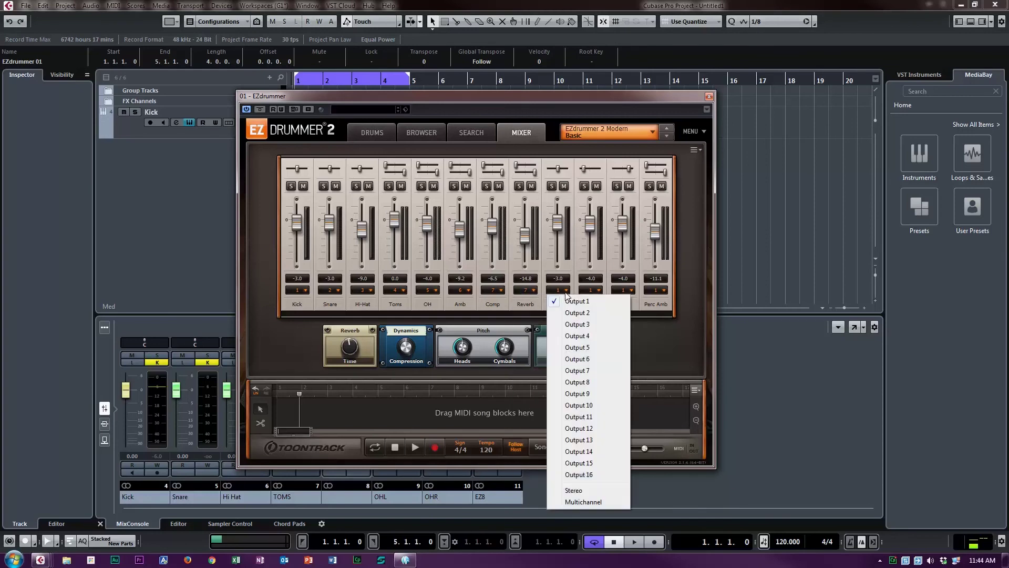
click(559, 371)
click(599, 291)
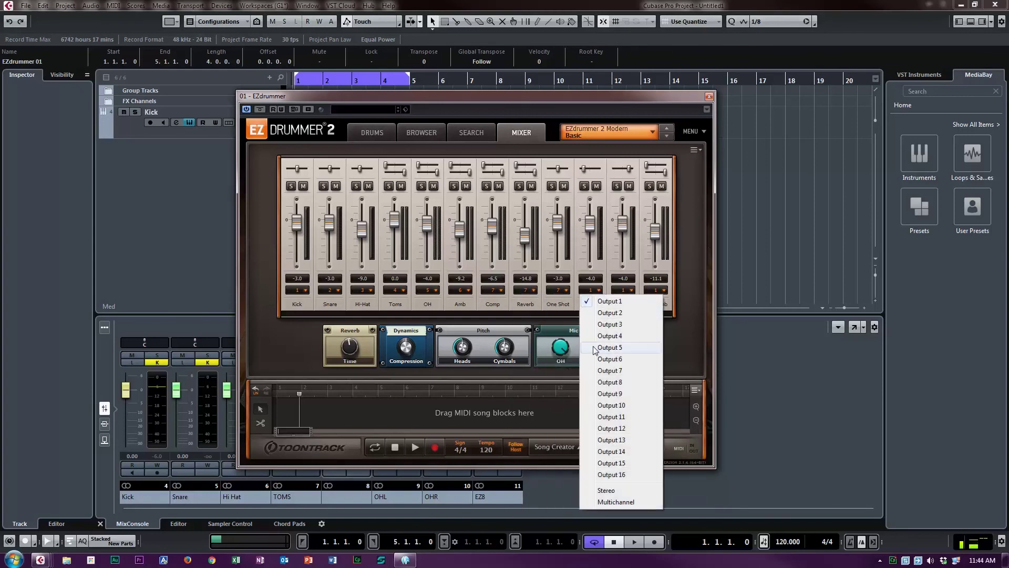
click(599, 370)
click(631, 292)
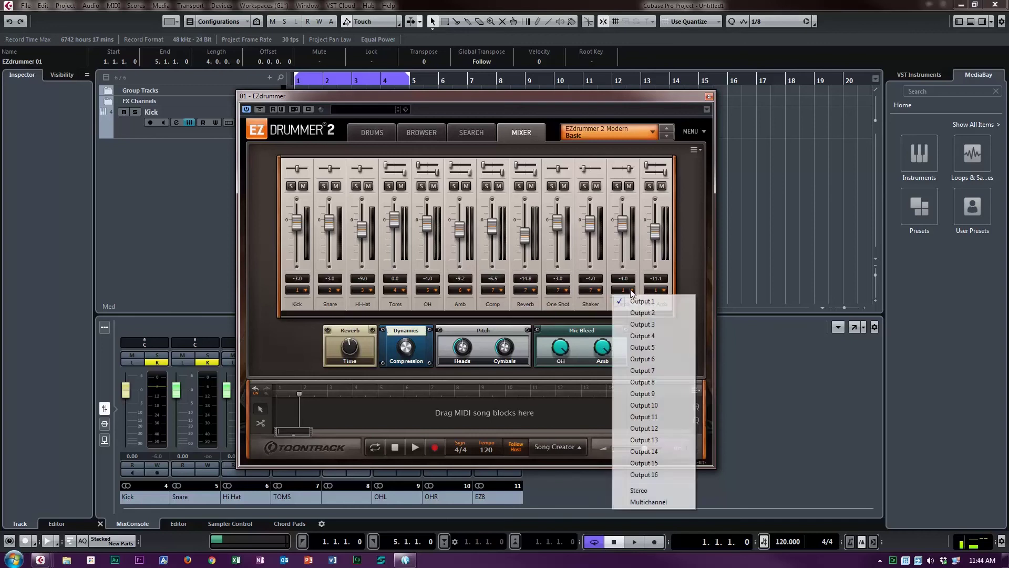
click(630, 371)
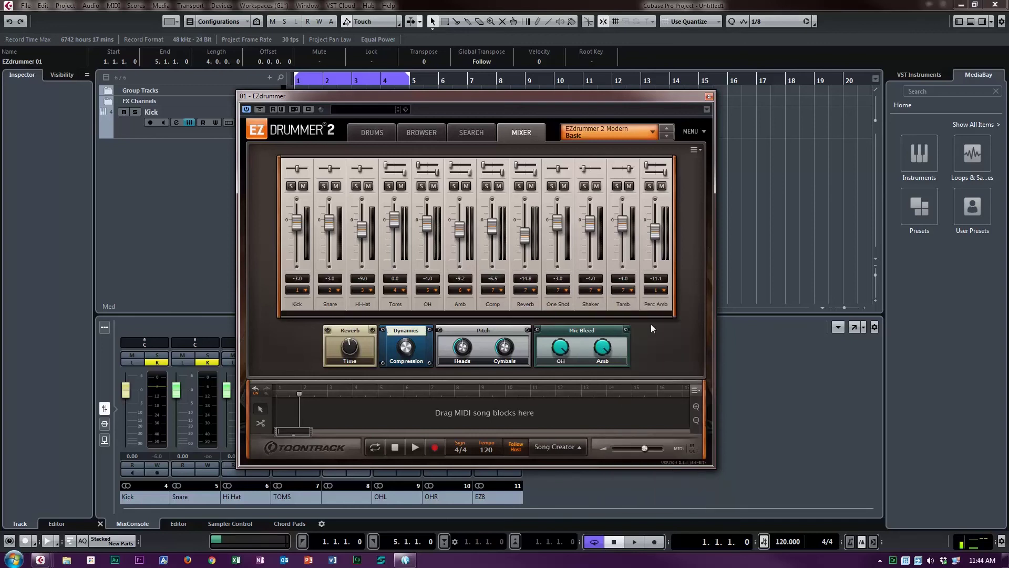
click(665, 291)
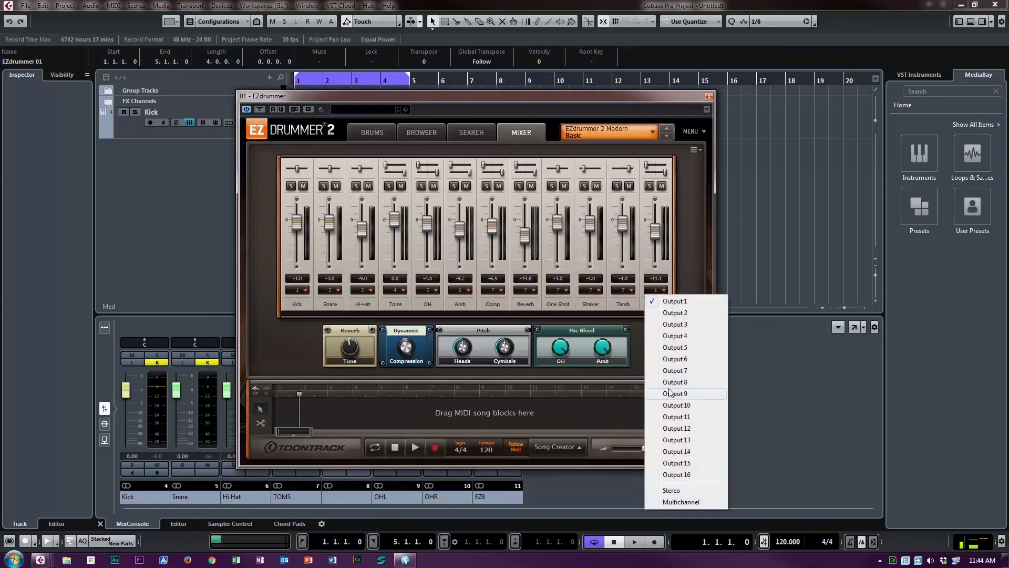
click(670, 371)
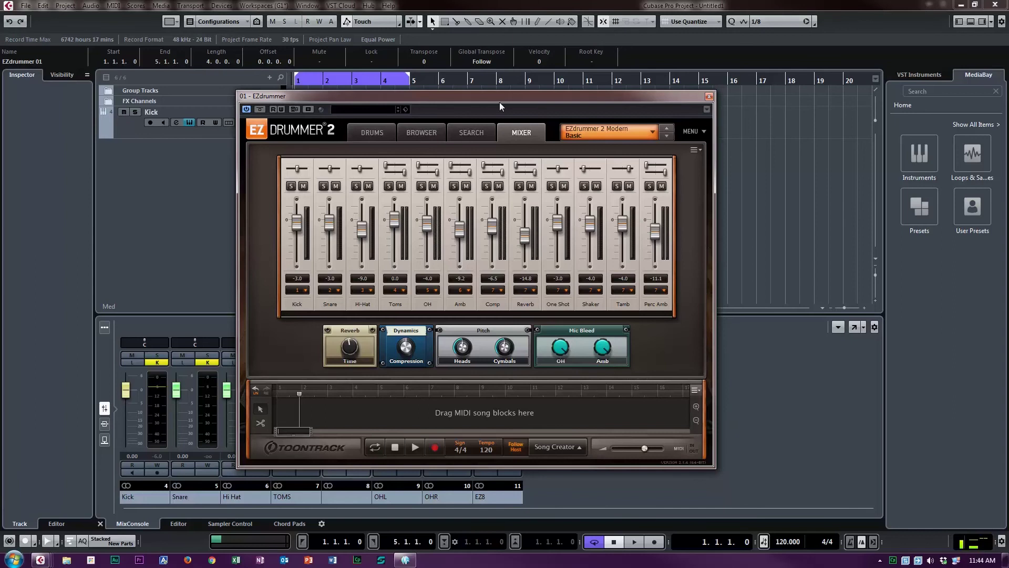
drag(499, 102, 1008, 127)
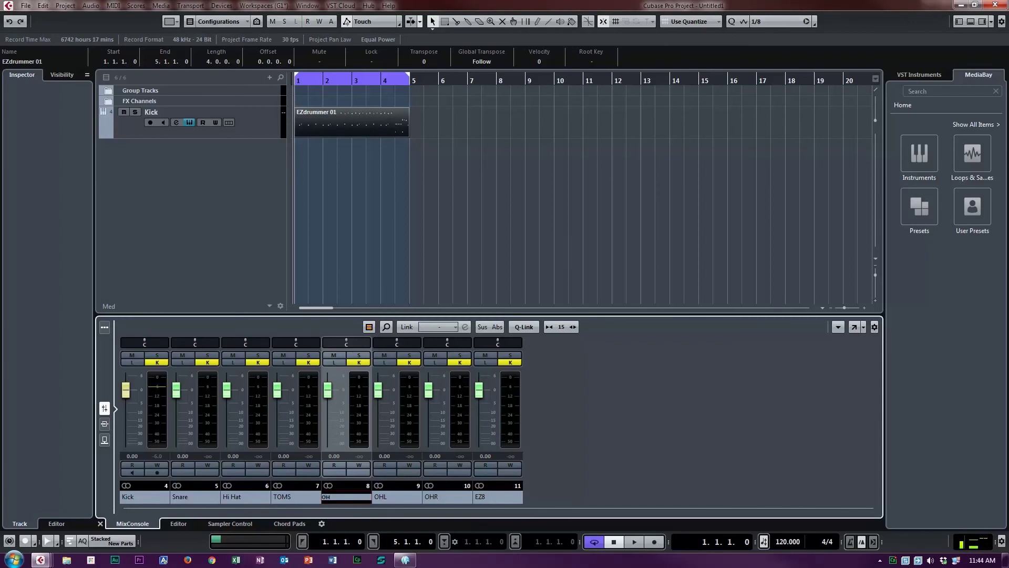
Step: Name channel 8 OH, blank out channel 10's name, and start playback
click(410, 498)
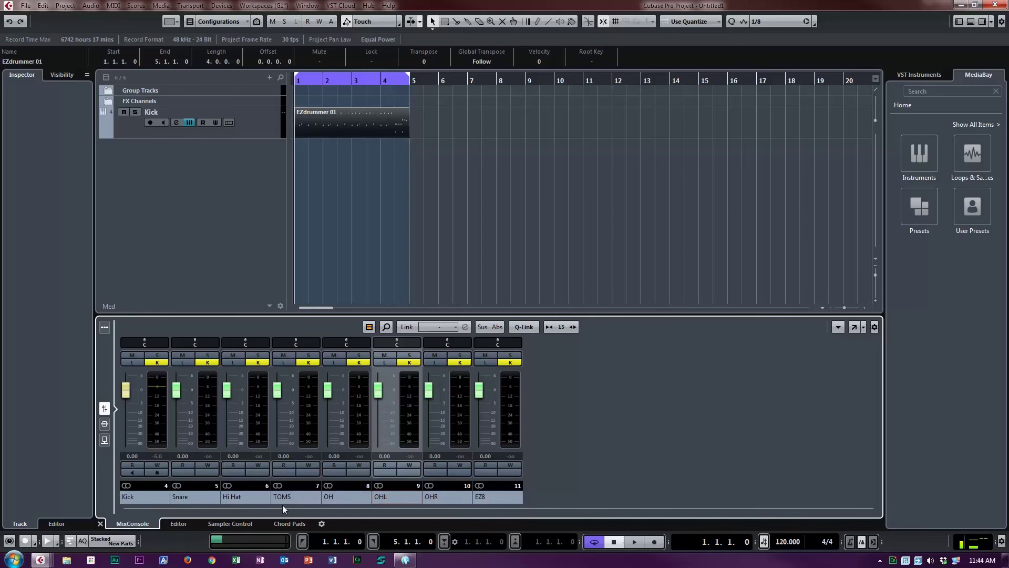
double_click(459, 498)
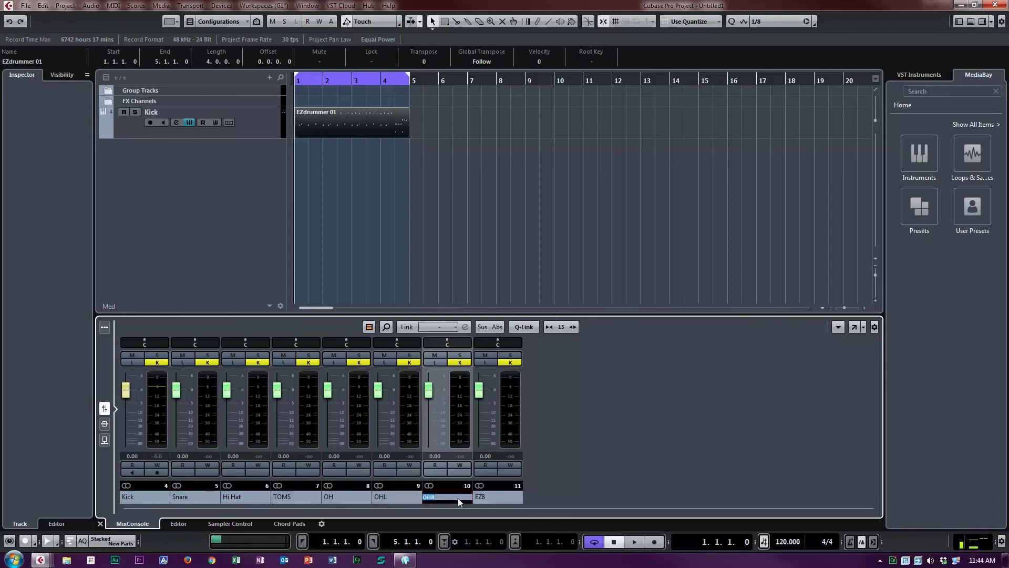
key(BackSpace)
key(Tab)
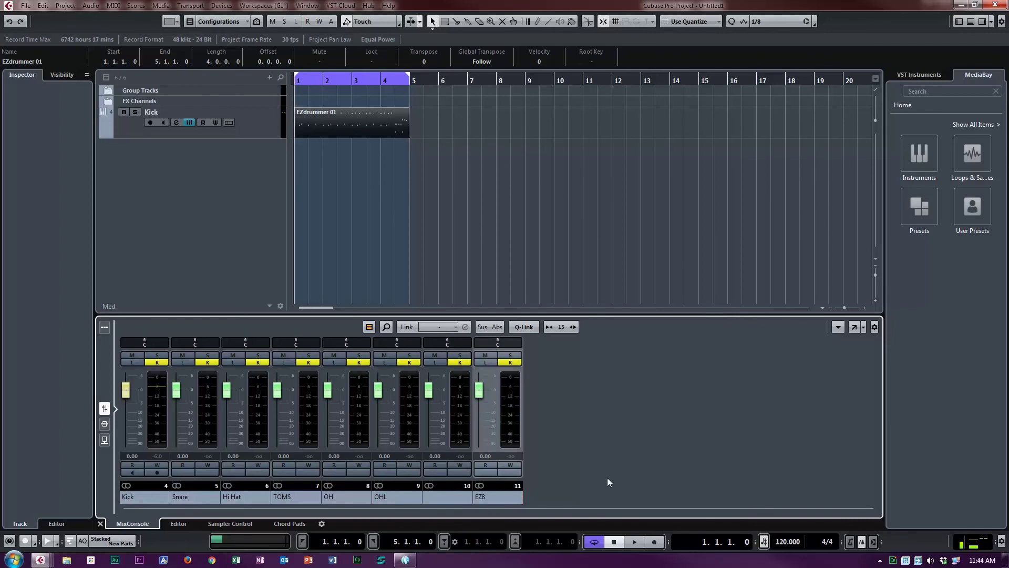
key(space)
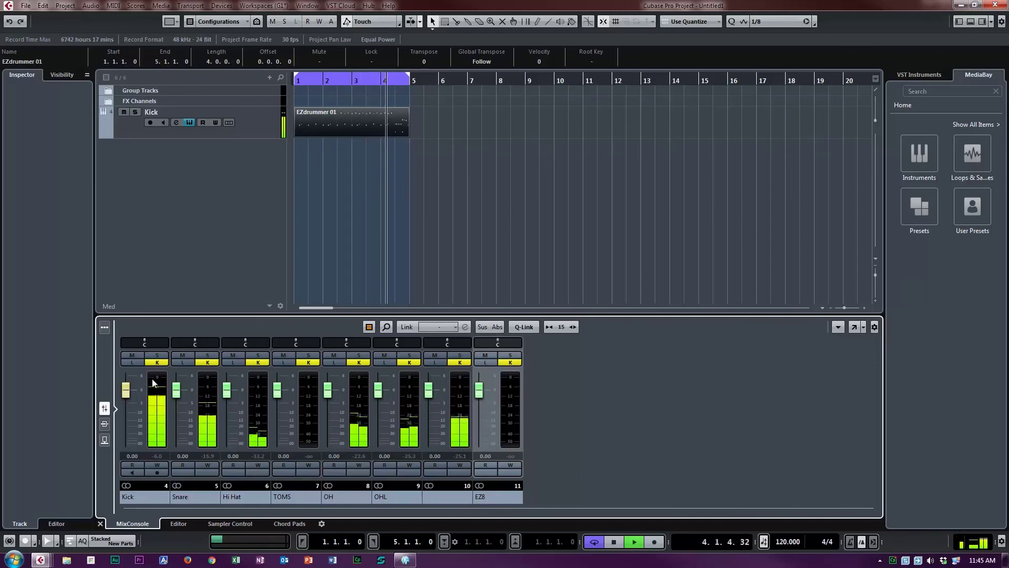
Step: Solo and unsolo Kick, Snare, Hi Hat and TOMS one after another
click(157, 356)
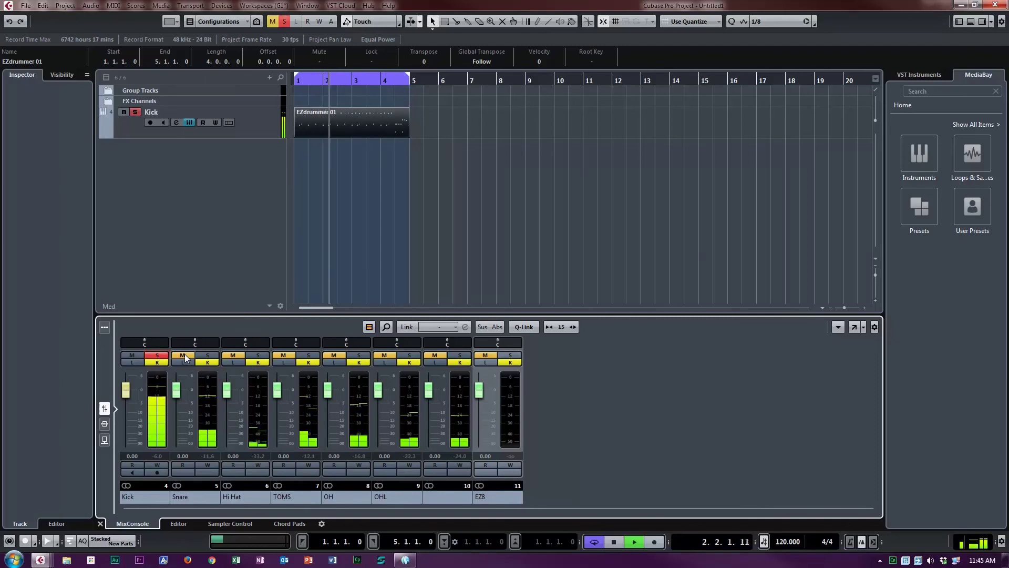
click(158, 356)
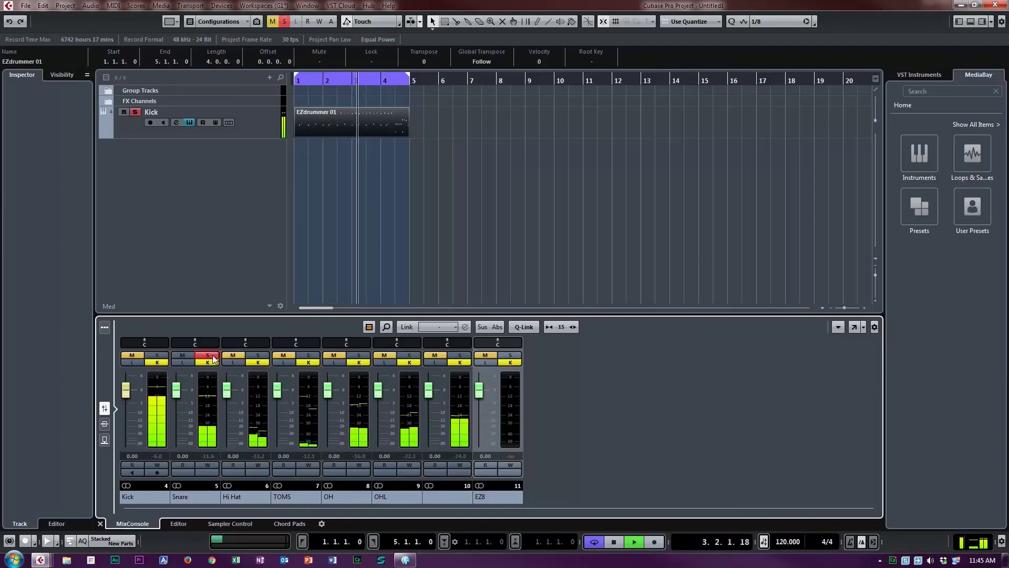
click(208, 356)
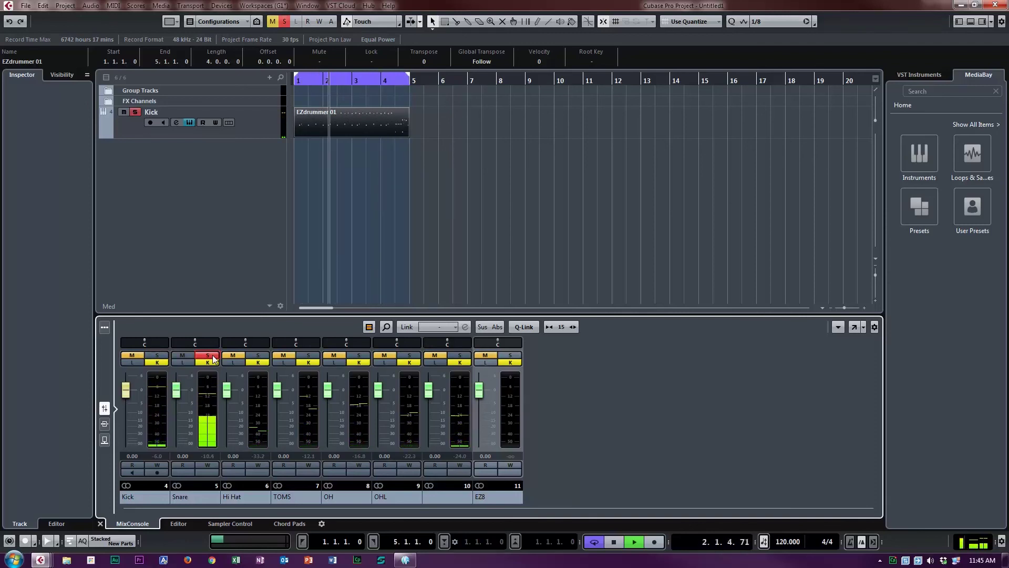
click(210, 356)
click(258, 356)
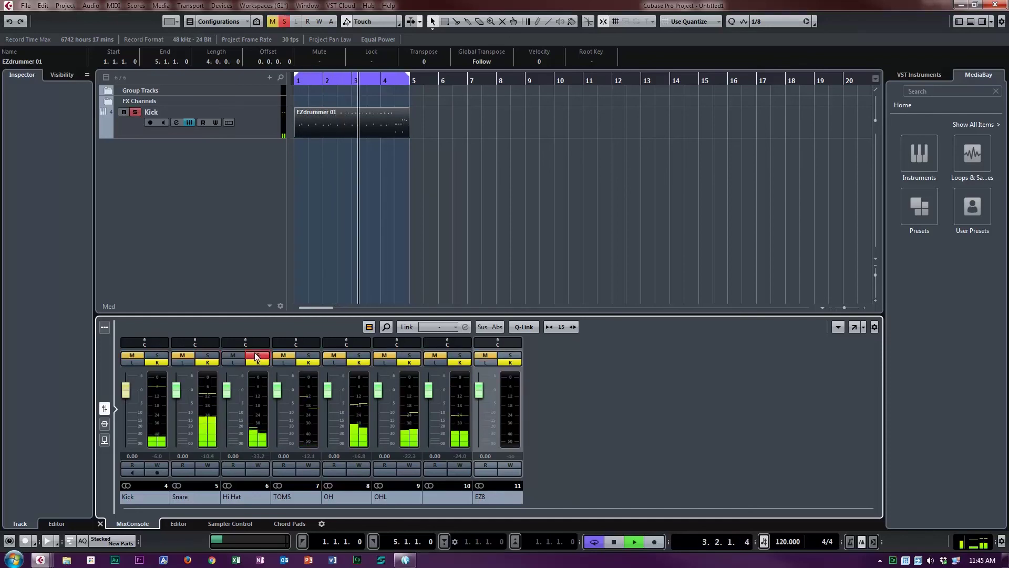
click(259, 356)
click(306, 356)
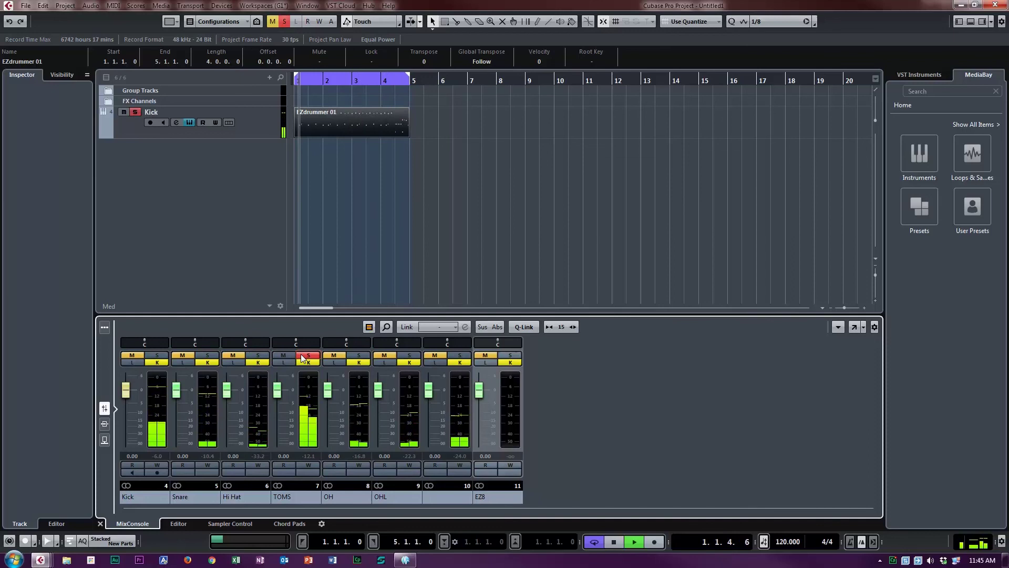
click(307, 356)
Step: Solo OH, OHL and channel 10 in turn, pulling channel 10's fader down to -oo
click(360, 356)
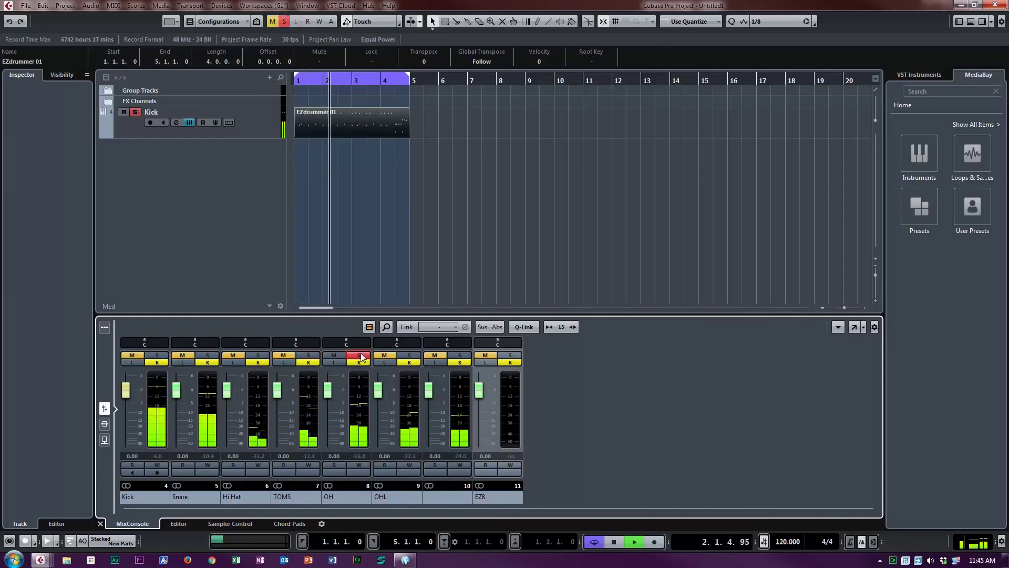
click(360, 356)
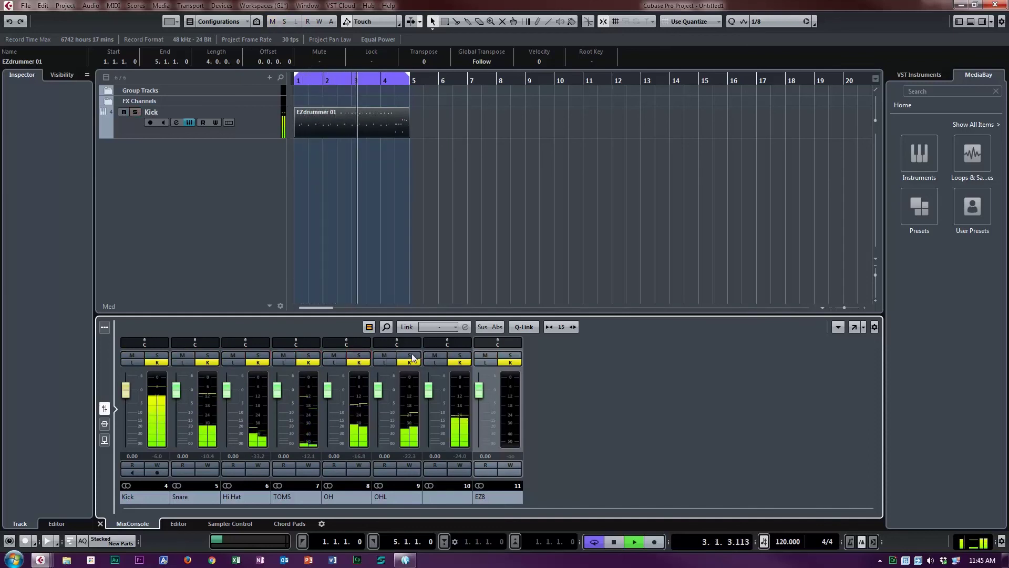
click(410, 357)
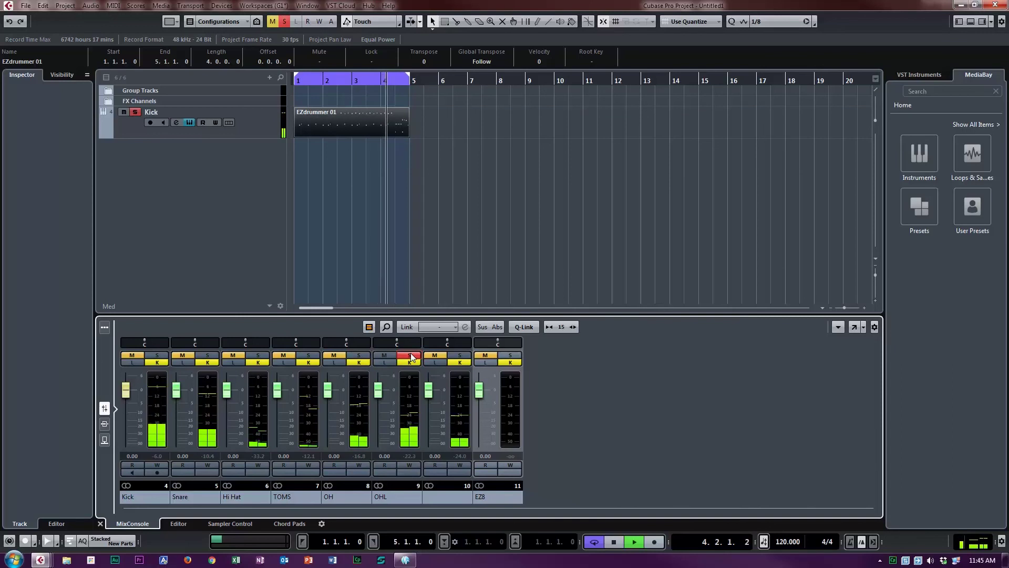
click(411, 357)
click(467, 357)
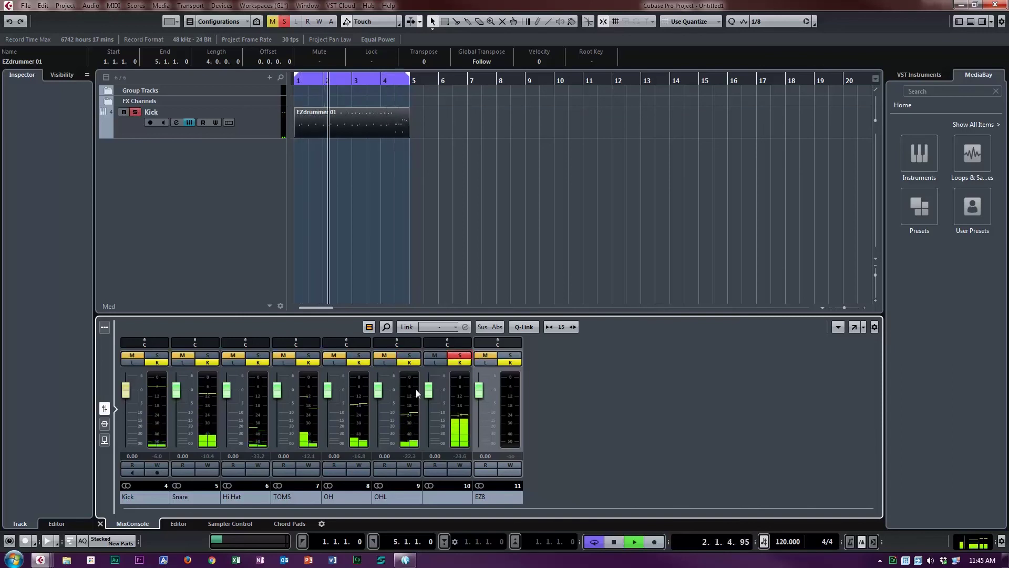
drag(428, 390, 419, 467)
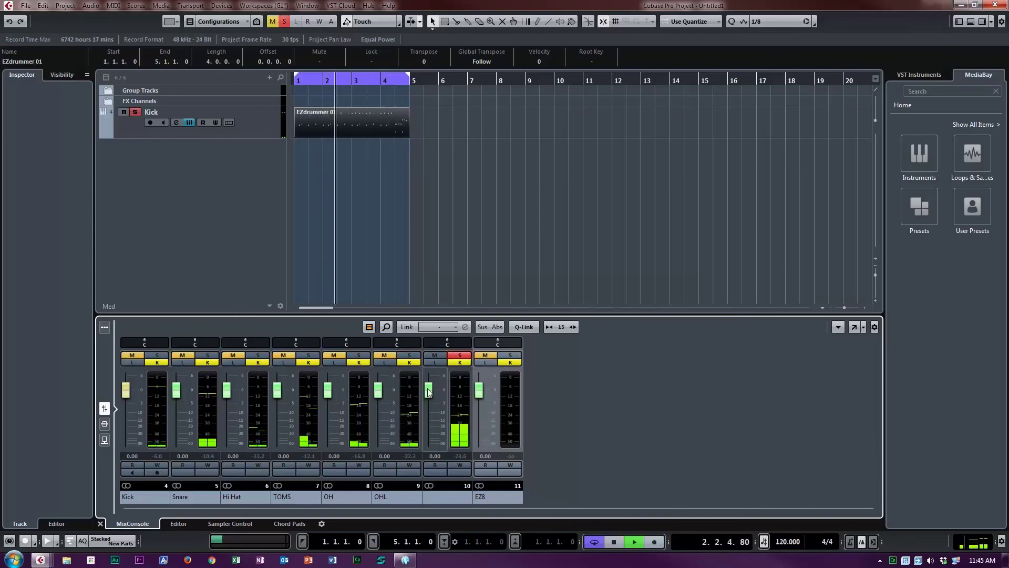
click(460, 355)
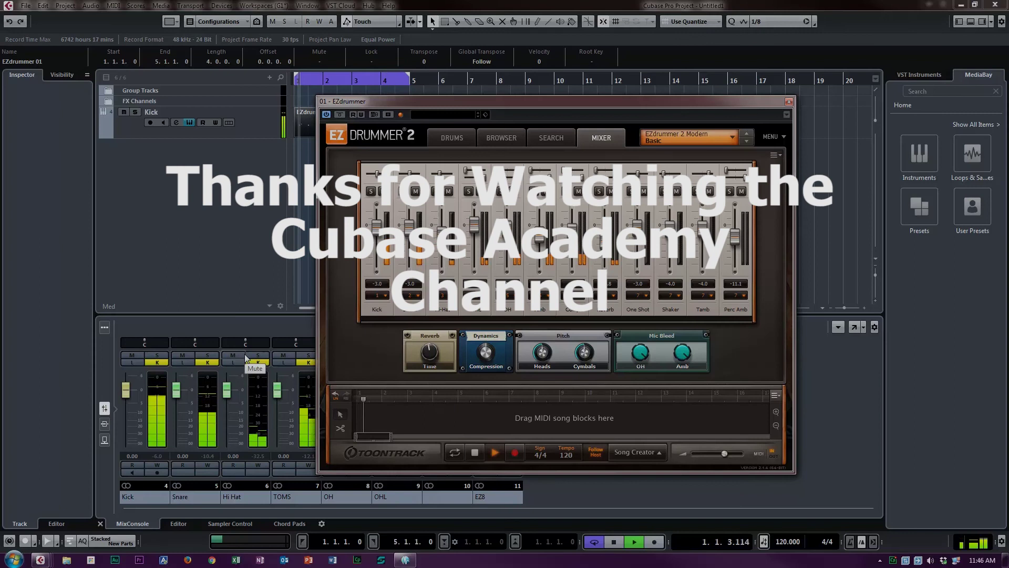
Step: Stop EZdrummer's playback from its transport bar
click(475, 453)
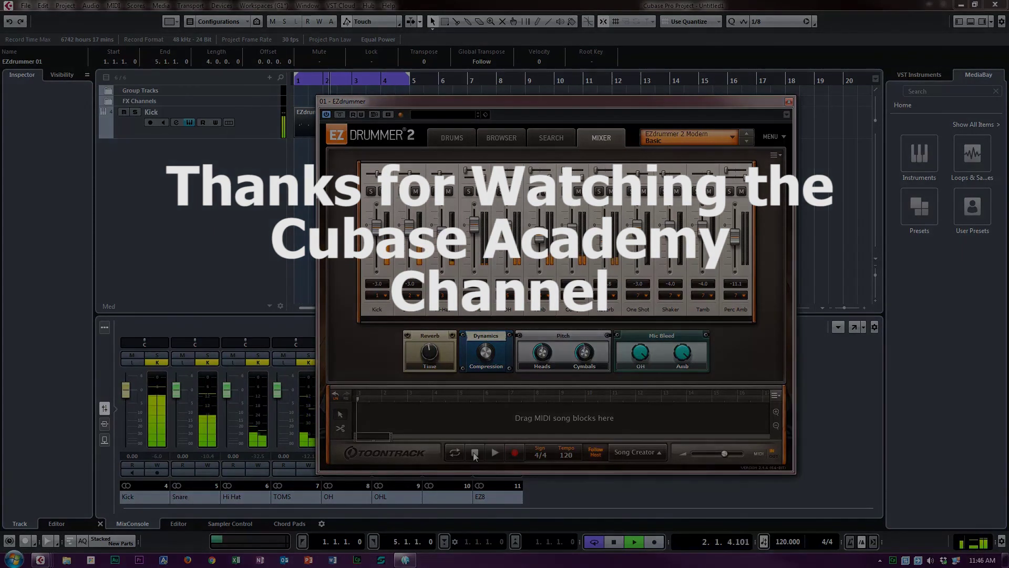